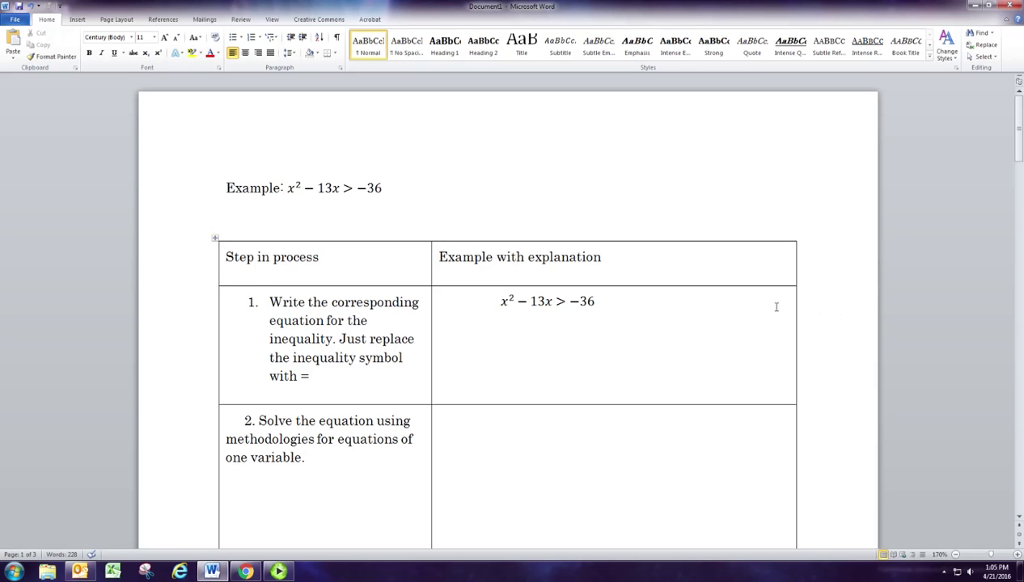
# Change the cell's x² − 13x > −36 into x² − 13x = −36 and start a new equation line.
pyautogui.moveTo(290, 190); pyautogui.dragTo(388, 189)
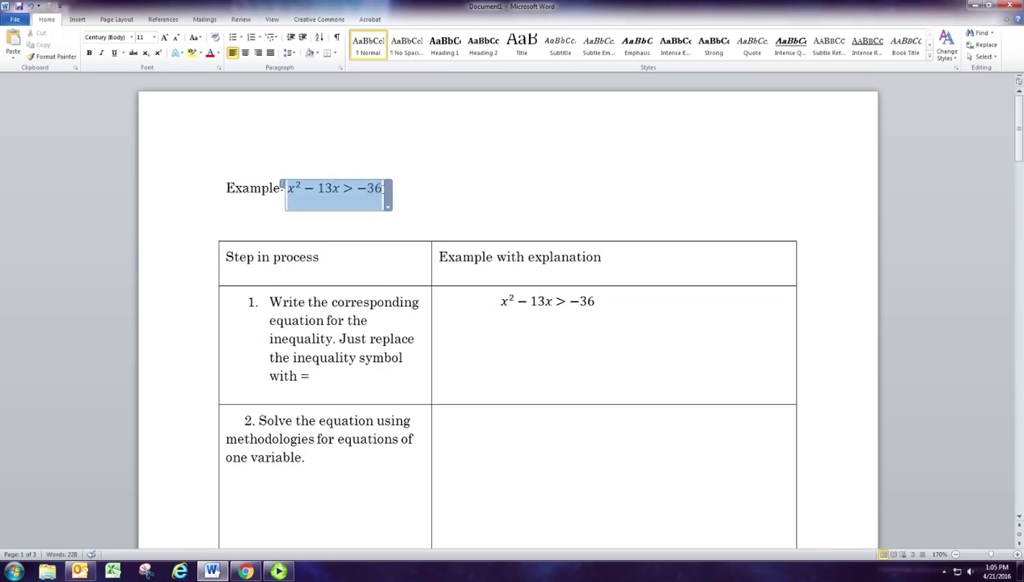
pyautogui.click(558, 209)
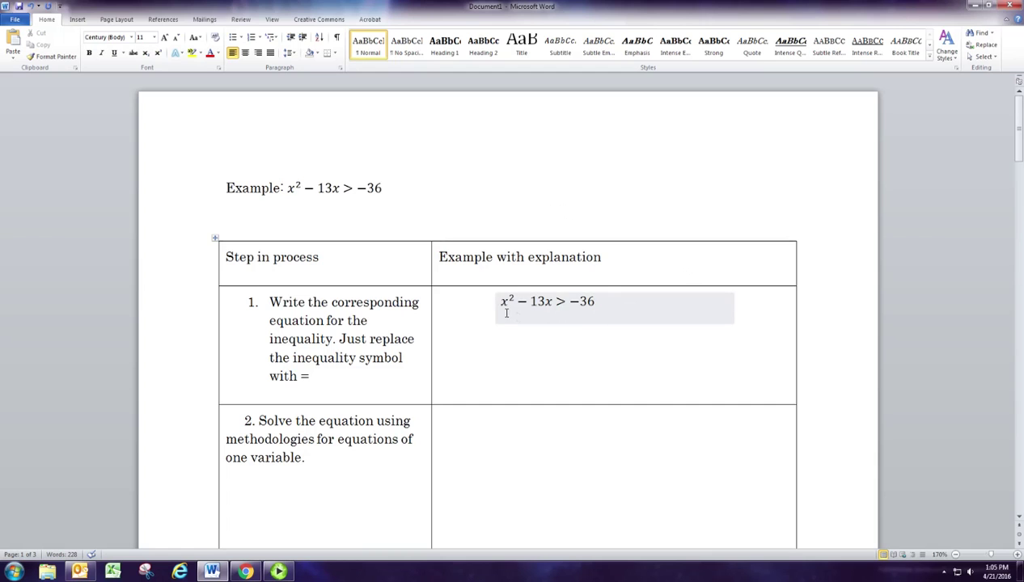
pyautogui.click(565, 311)
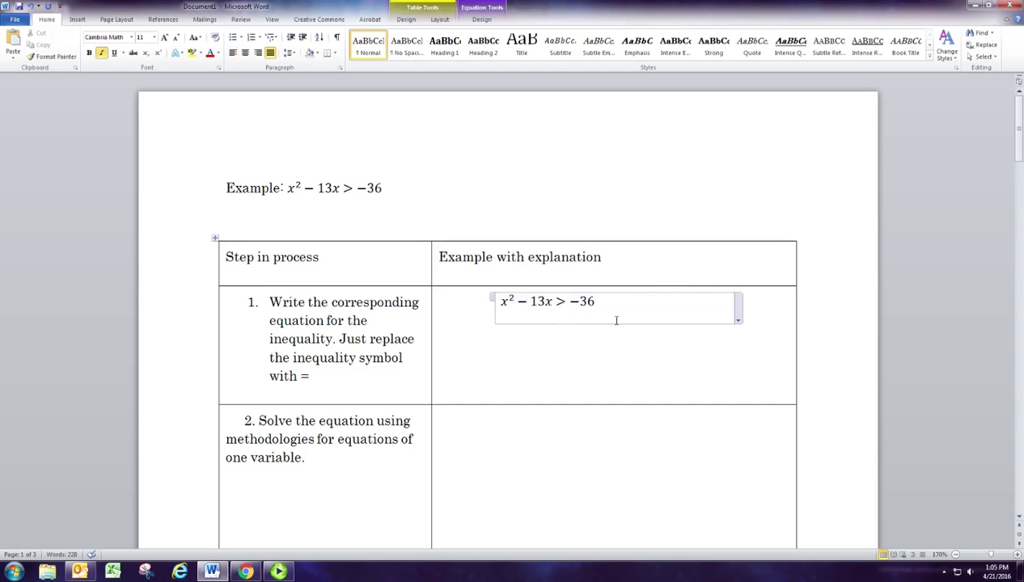
pyautogui.press('BackSpace')
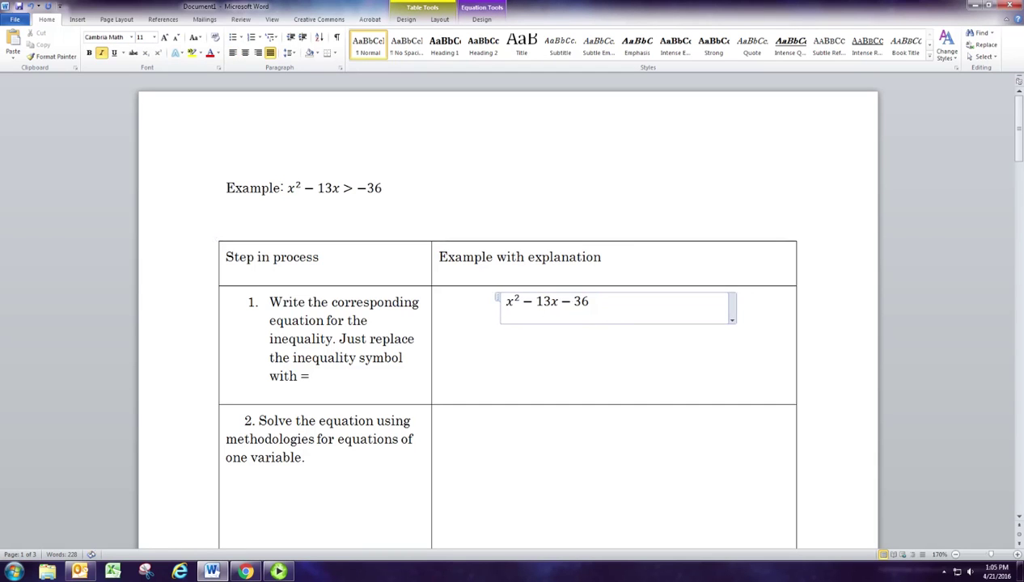
pyautogui.write('=')
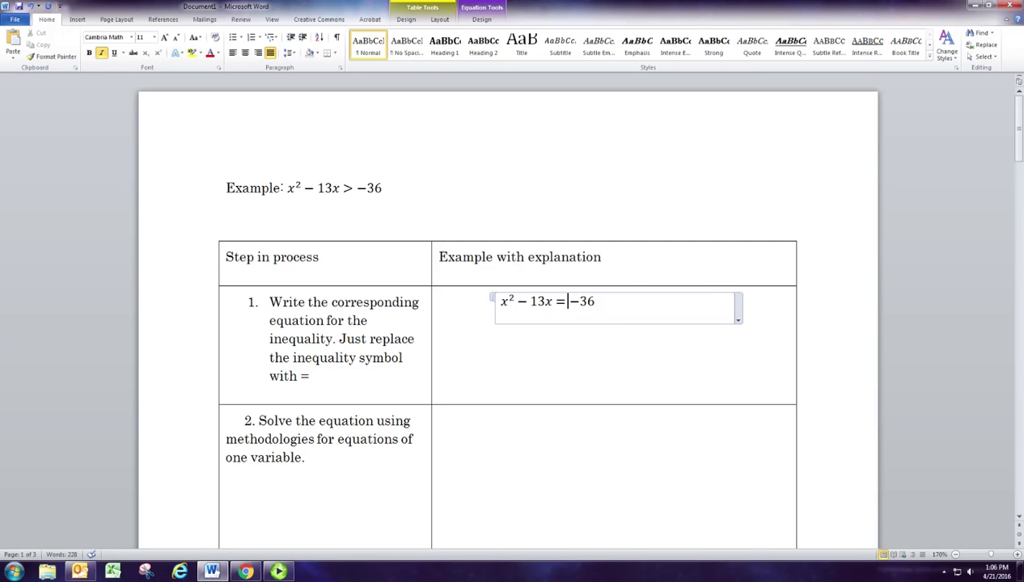
pyautogui.click(598, 302)
pyautogui.press('Return')
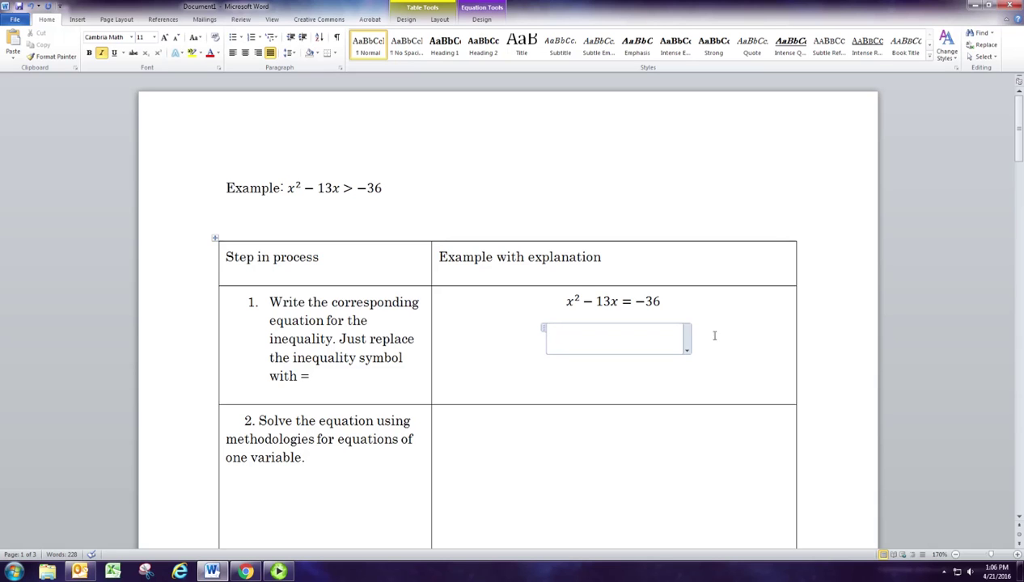
# Enter x² − 13x + 36 = 0 using a superscript template for x², then start another line.
pyautogui.click(482, 20)
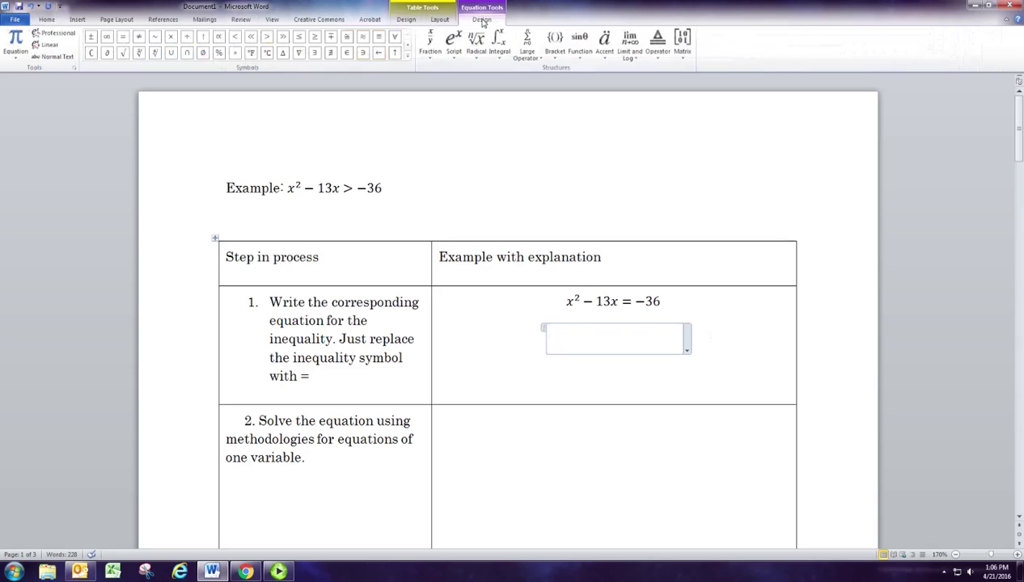
pyautogui.click(453, 40)
pyautogui.click(466, 95)
pyautogui.write('x')
pyautogui.press('Right')
pyautogui.write('2')
pyautogui.press('Right')
pyautogui.write('-13x')
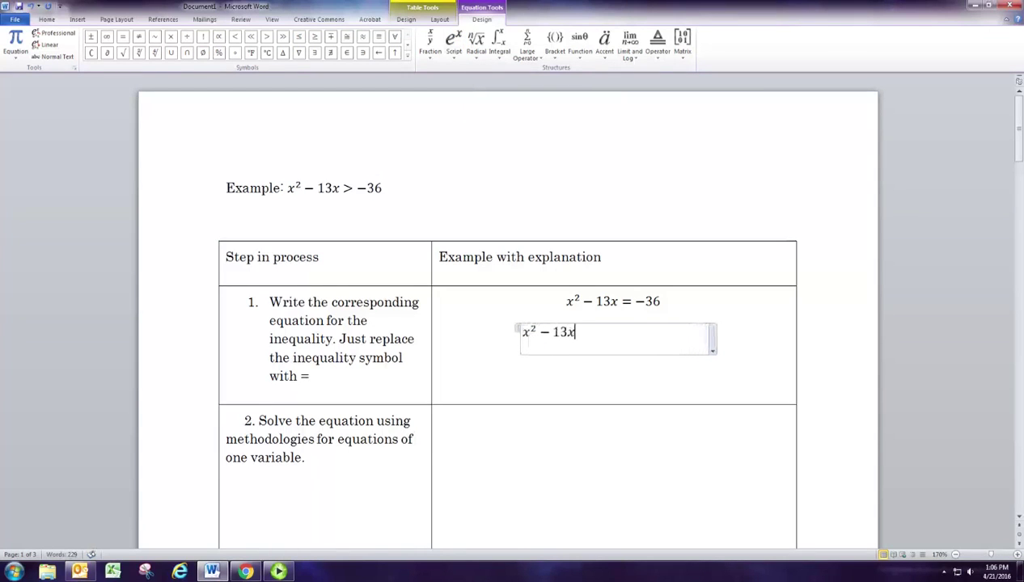
pyautogui.write('+36=-3')
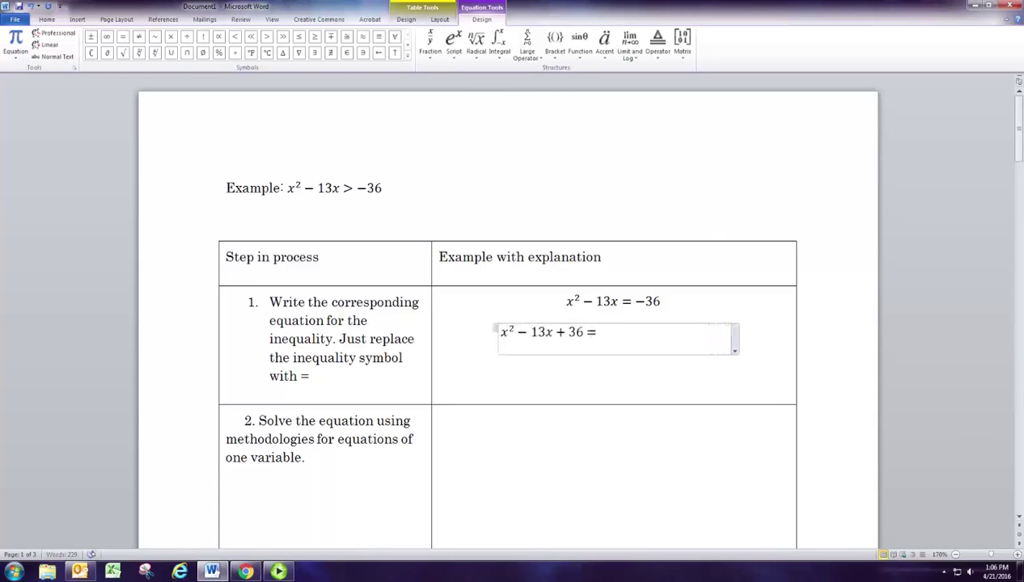
pyautogui.write('6+36')
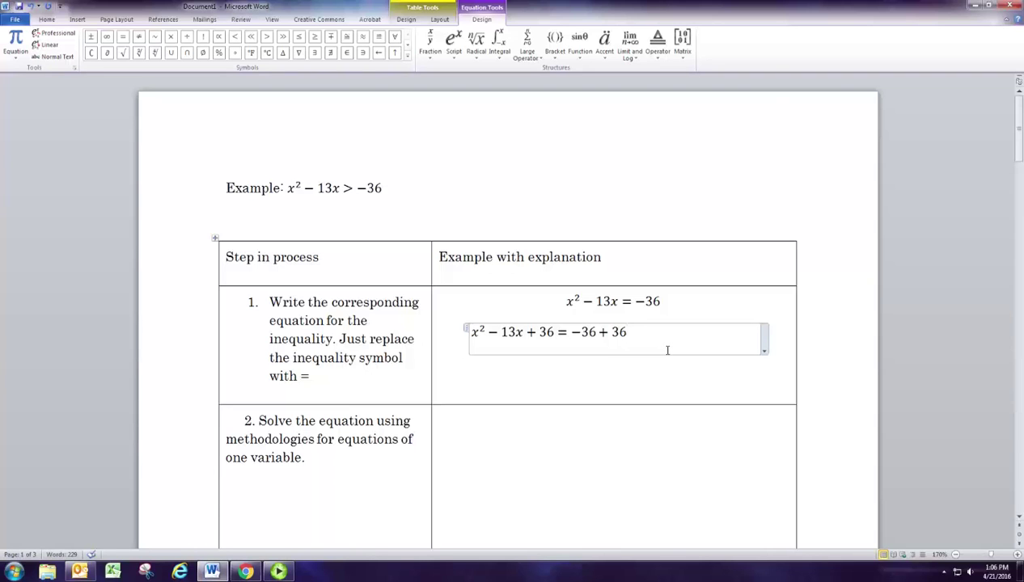
pyautogui.press('BackSpace')
pyautogui.press('BackSpace')
pyautogui.press('BackSpace')
pyautogui.press('BackSpace')
pyautogui.press('BackSpace')
pyautogui.press('BackSpace')
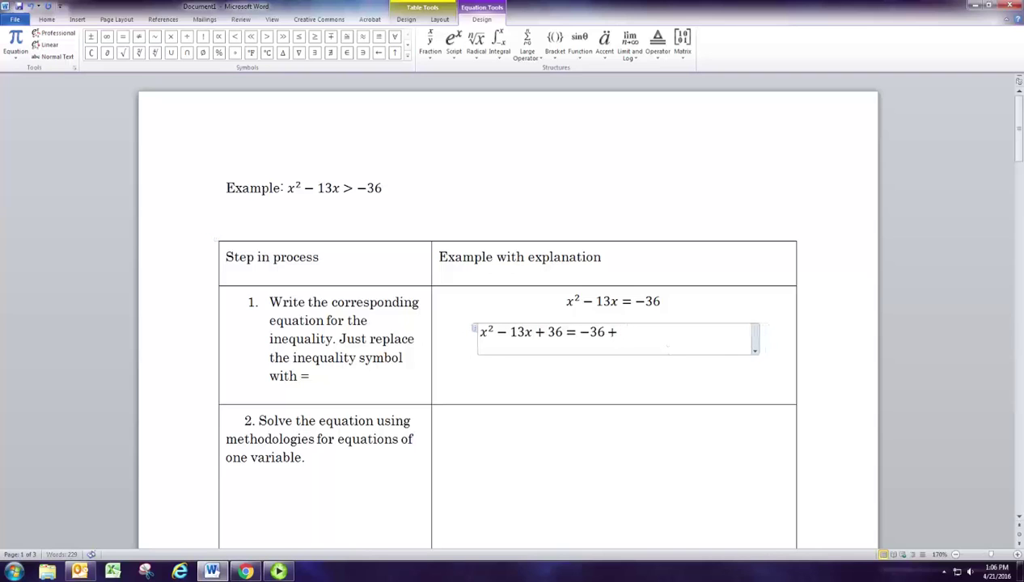
pyautogui.write('0')
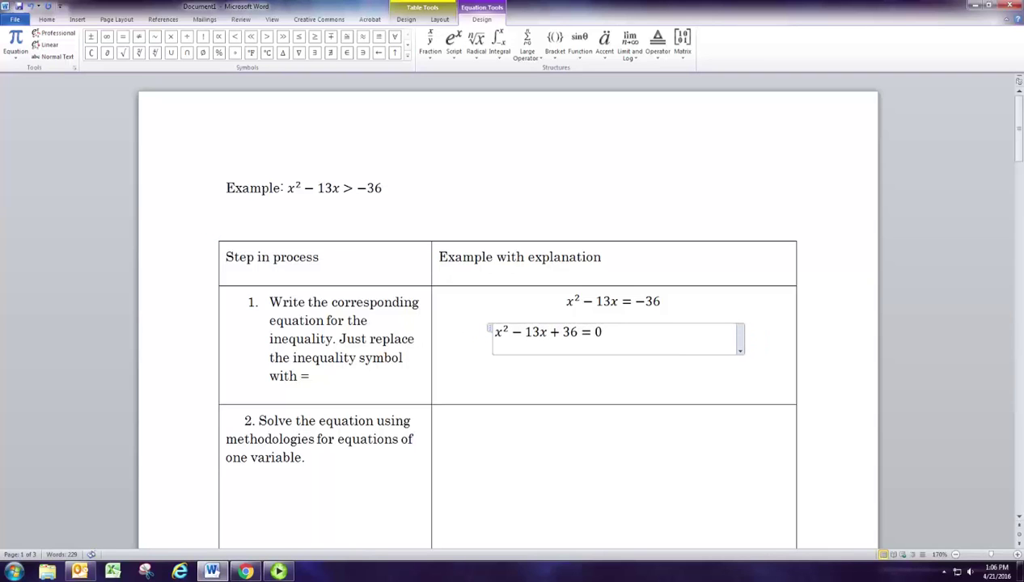
pyautogui.press('Return')
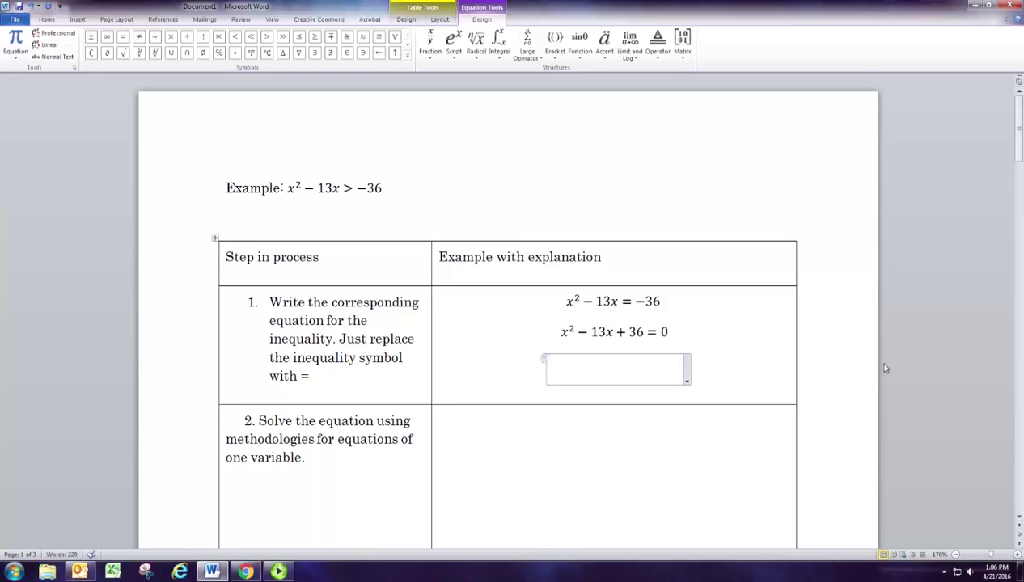
# Type the factored form (x − 4)(x − 9) = 0 on the empty line and start a new line.
pyautogui.doubleClick(631, 338)
pyautogui.click(583, 338)
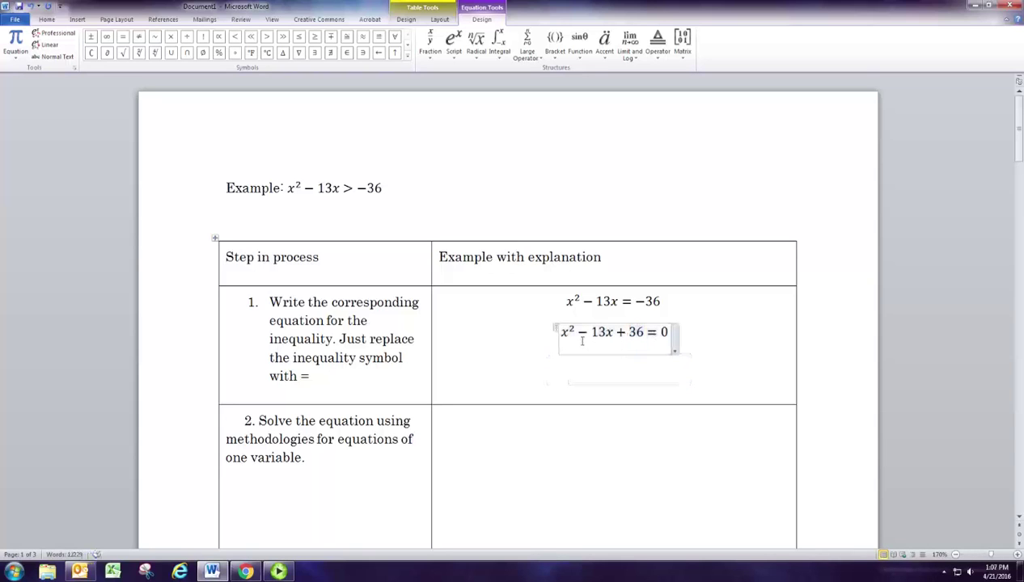
pyautogui.moveTo(584, 338); pyautogui.dragTo(605, 338)
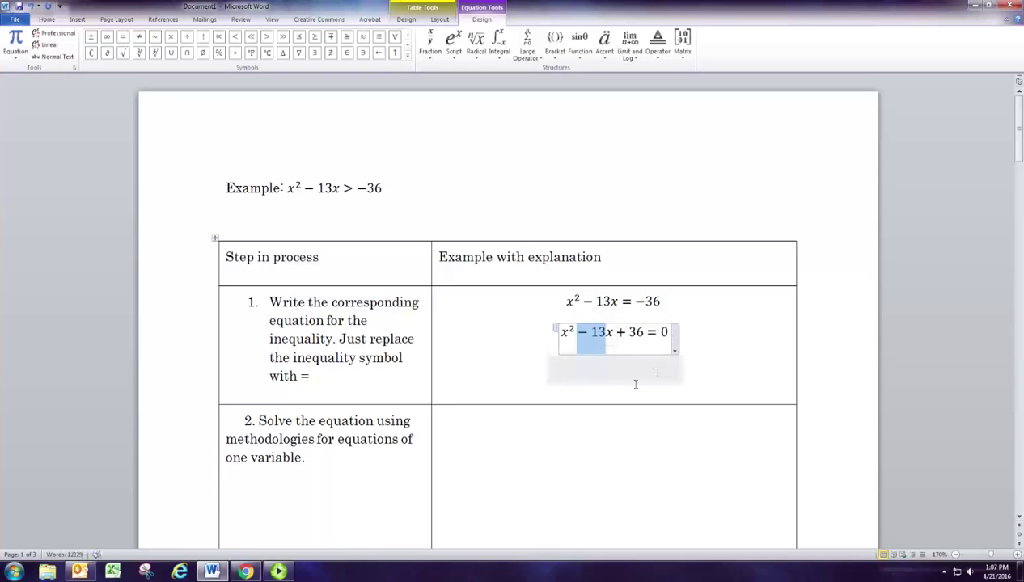
pyautogui.click(676, 379)
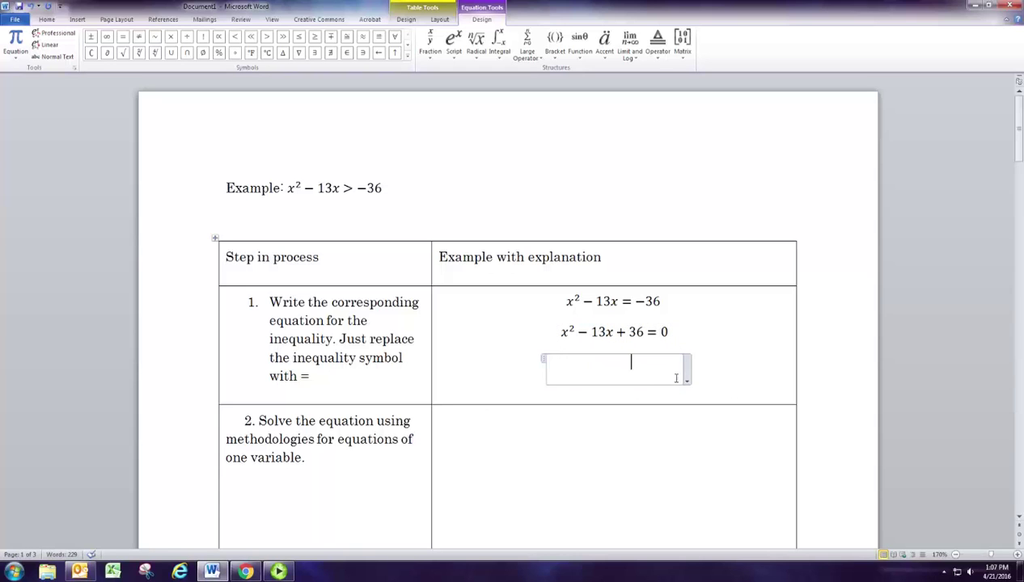
pyautogui.write('(x')
pyautogui.write('-')
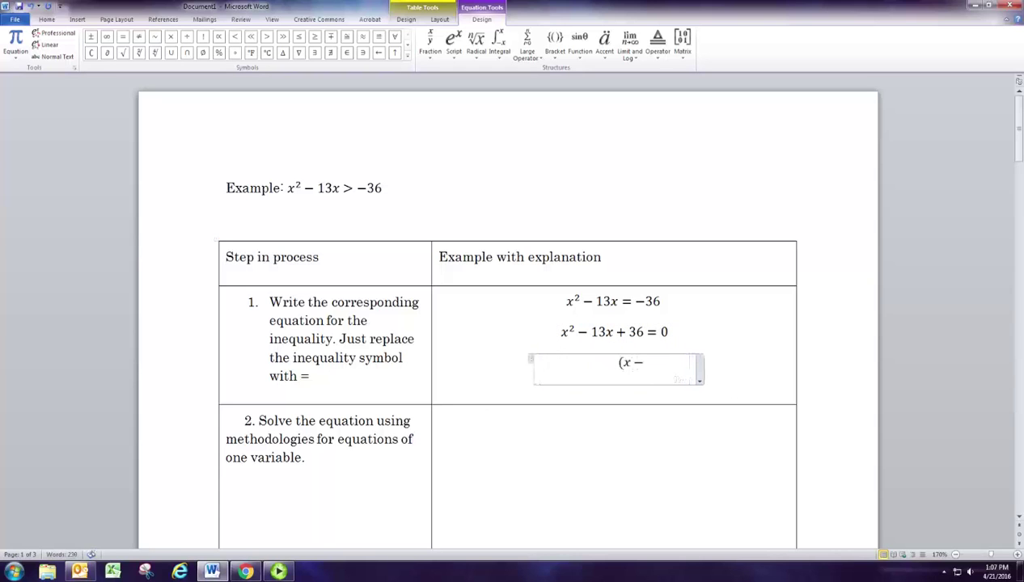
pyautogui.write('4)(')
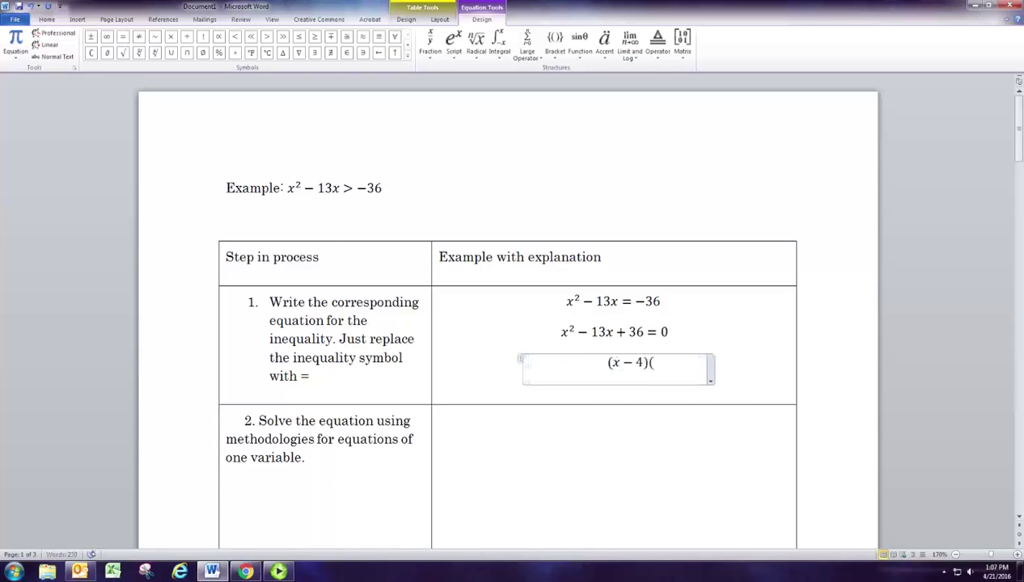
pyautogui.write('x-9)=-')
pyautogui.press('BackSpace')
pyautogui.write('0')
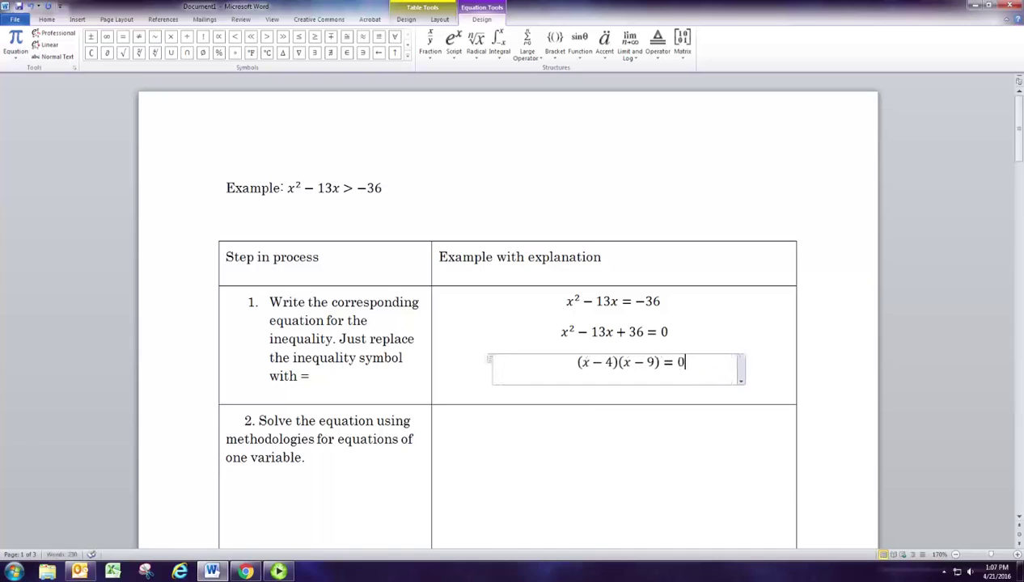
pyautogui.press('Return')
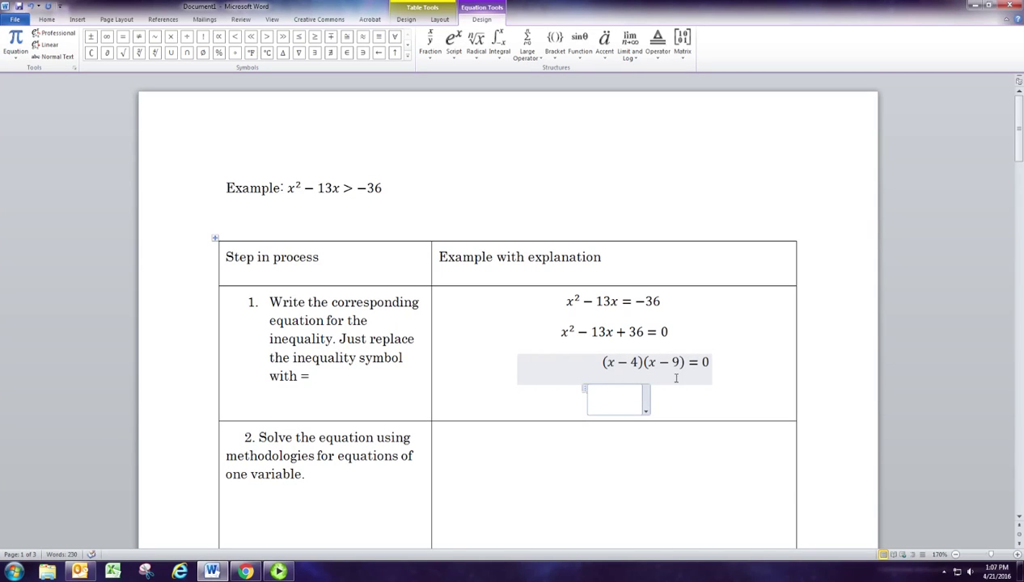
# Type the roots x = 4, x = 9 and start a new equation line below.
pyautogui.write('x = 4')
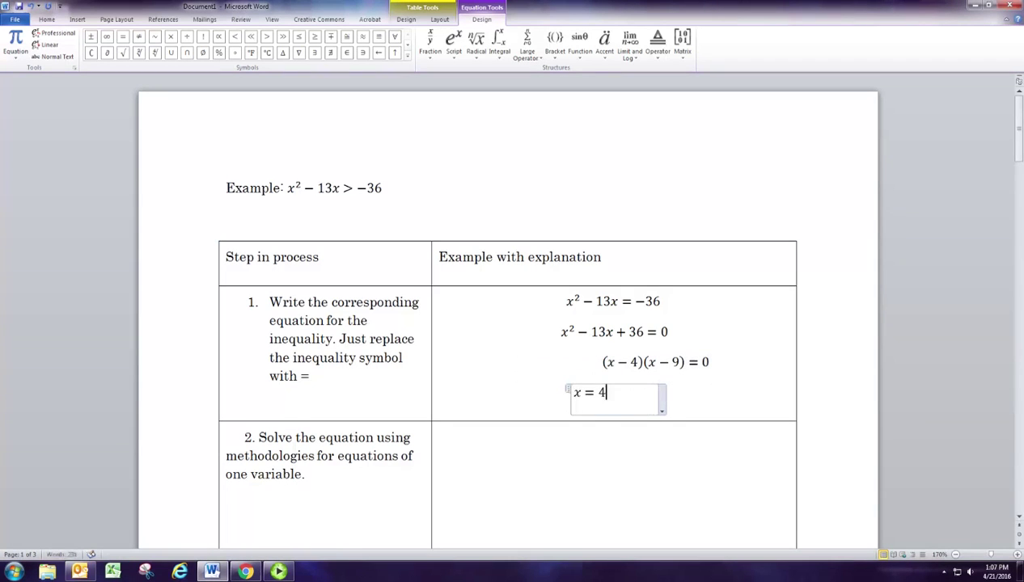
pyautogui.write(', x = 9')
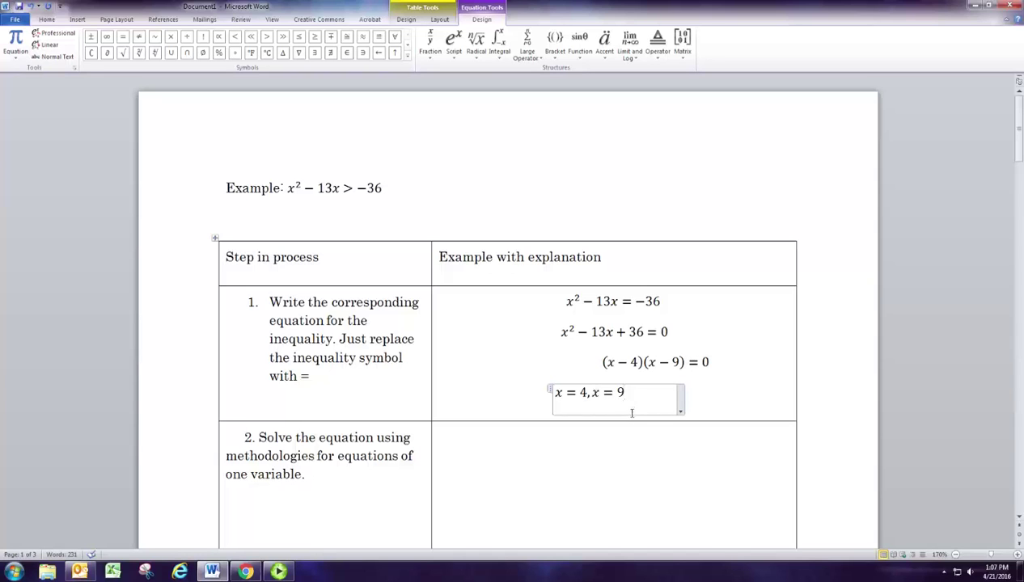
pyautogui.moveTo(622, 395); pyautogui.dragTo(577, 396)
pyautogui.click(647, 396)
pyautogui.press('Return')
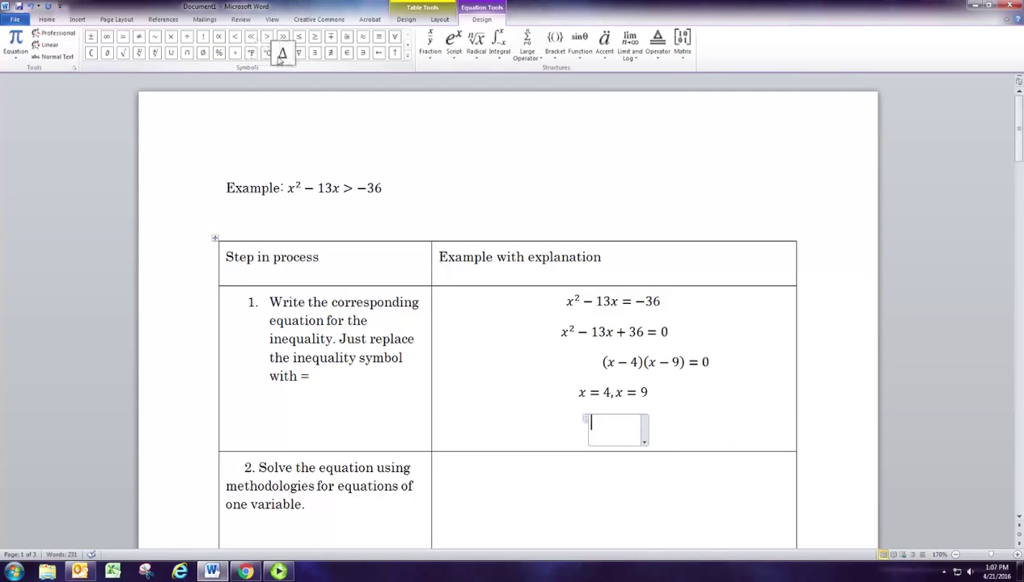
# Type the intervals (−∞,4) ∪ (4,9) using the infinity and union symbols.
pyautogui.write('(x-')
pyautogui.press('BackSpace')
pyautogui.press('BackSpace')
pyautogui.press('BackSpace')
pyautogui.write('(-')
pyautogui.click(106, 37)
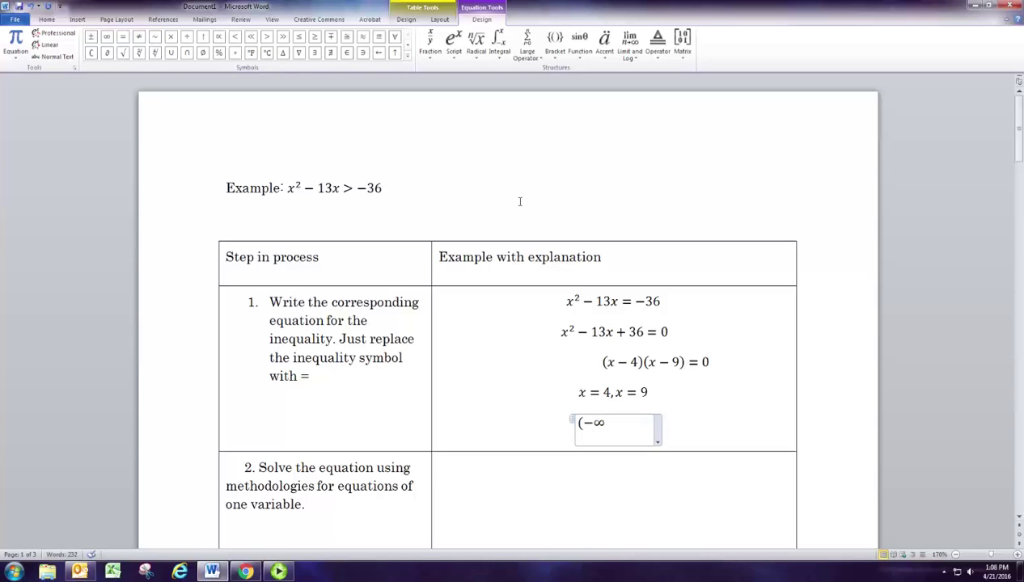
pyautogui.write(',4)')
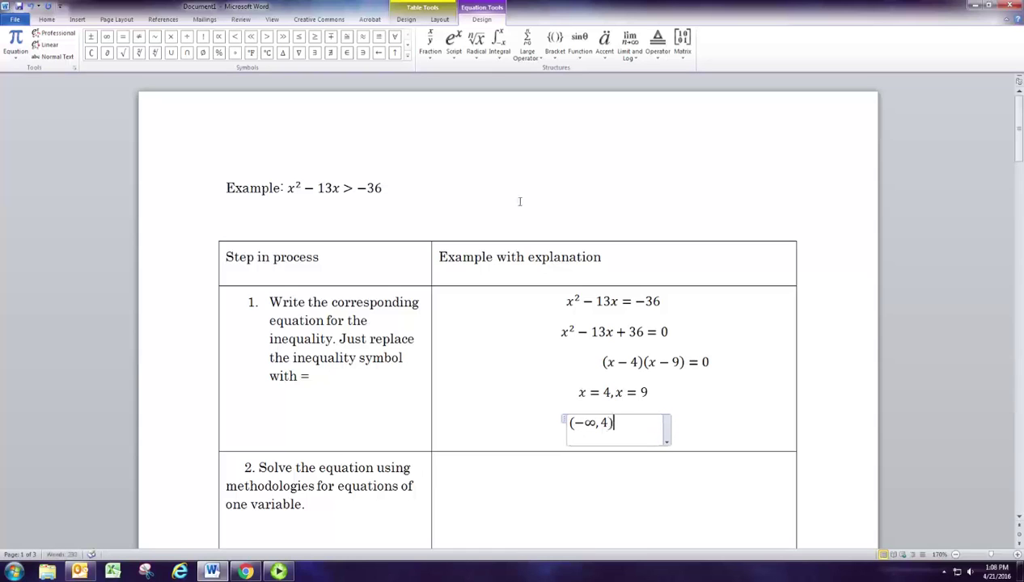
pyautogui.click(171, 52)
pyautogui.write('(')
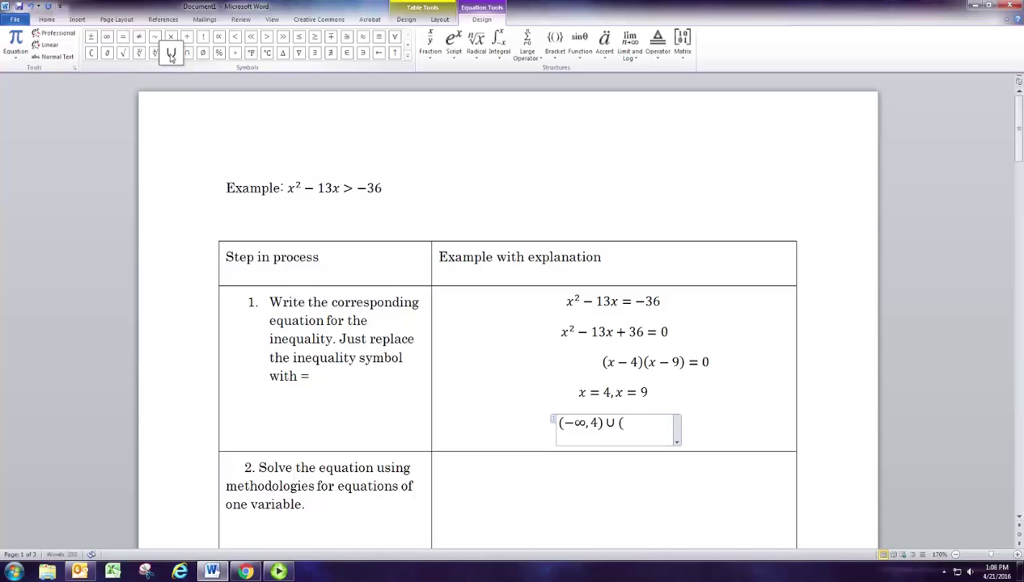
pyautogui.write('4,9), (')
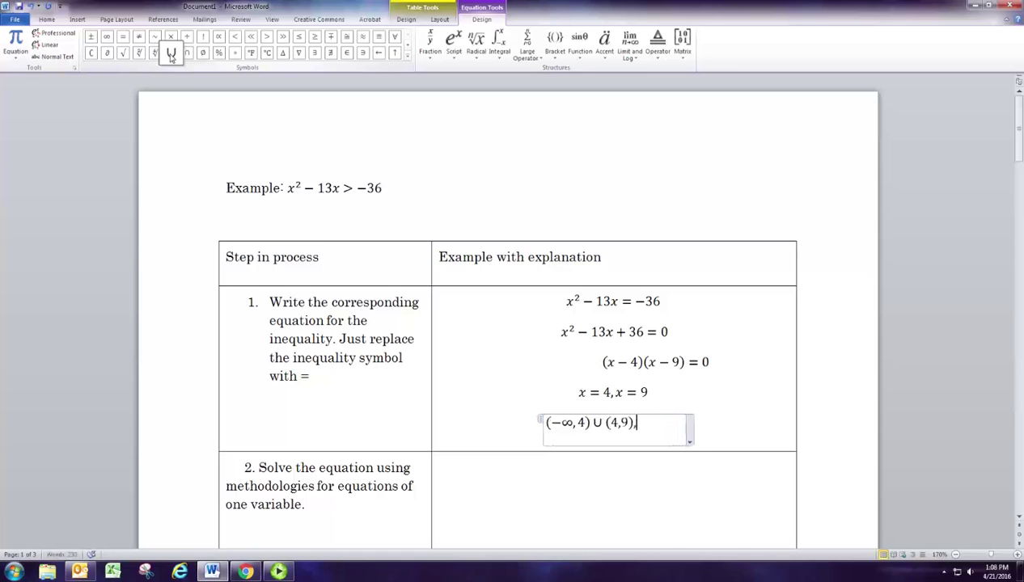
# Remove stray characters, append ∪ (9,∞), and start a new equation line.
pyautogui.press('BackSpace')
pyautogui.press('BackSpace')
pyautogui.press('BackSpace')
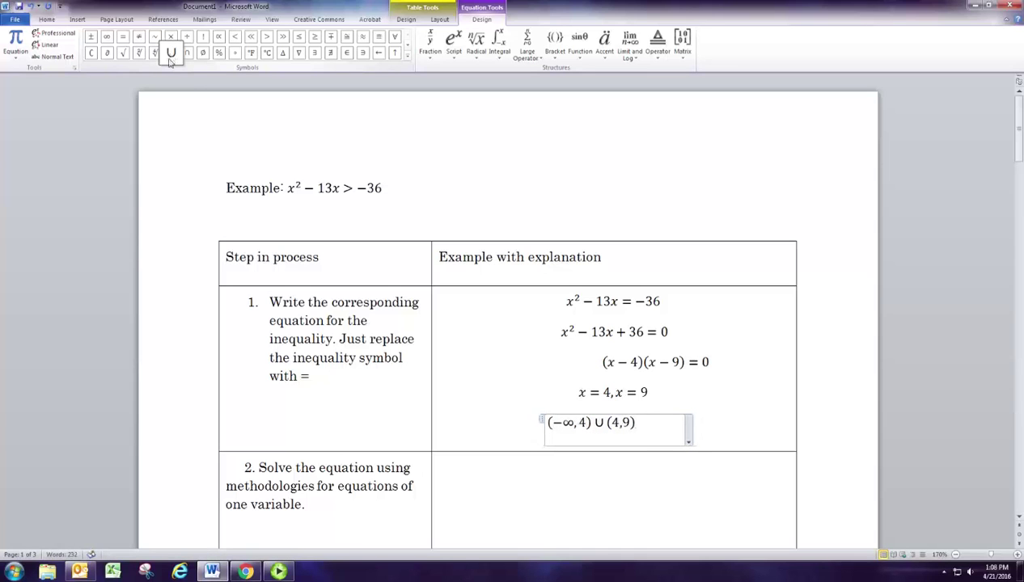
pyautogui.click(155, 53)
pyautogui.press('BackSpace')
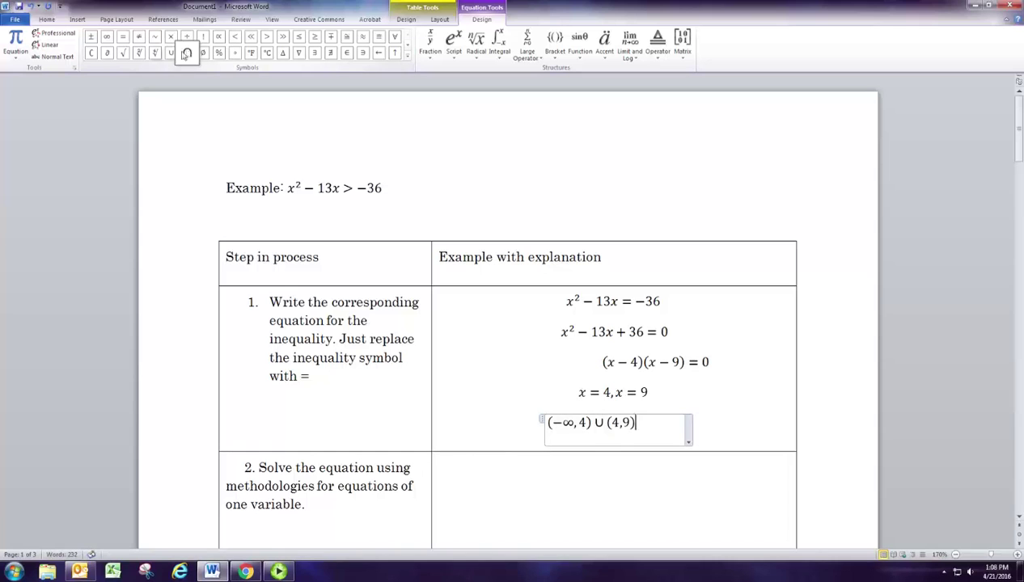
pyautogui.click(172, 52)
pyautogui.write('(,')
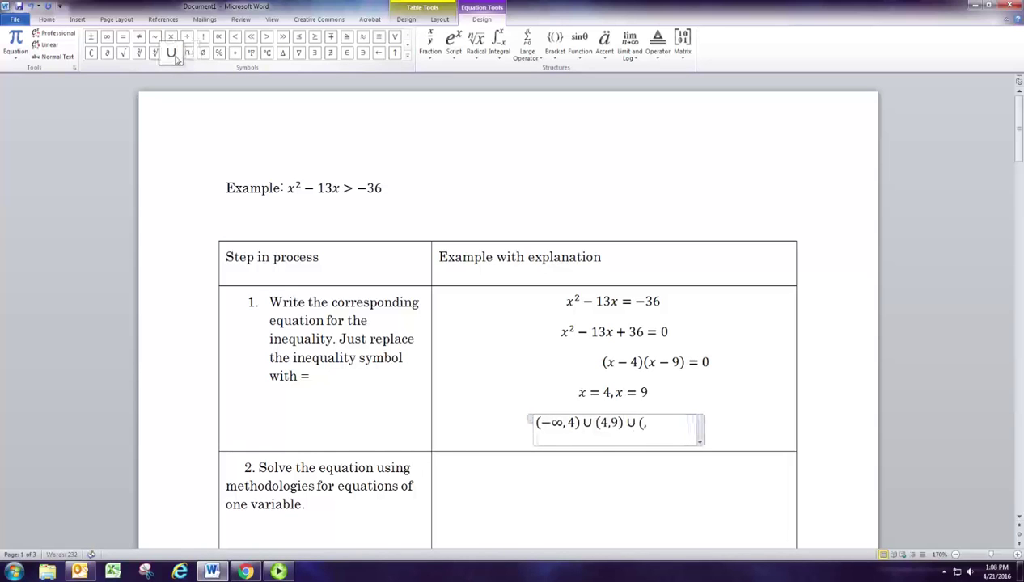
pyautogui.press('BackSpace')
pyautogui.write('9,')
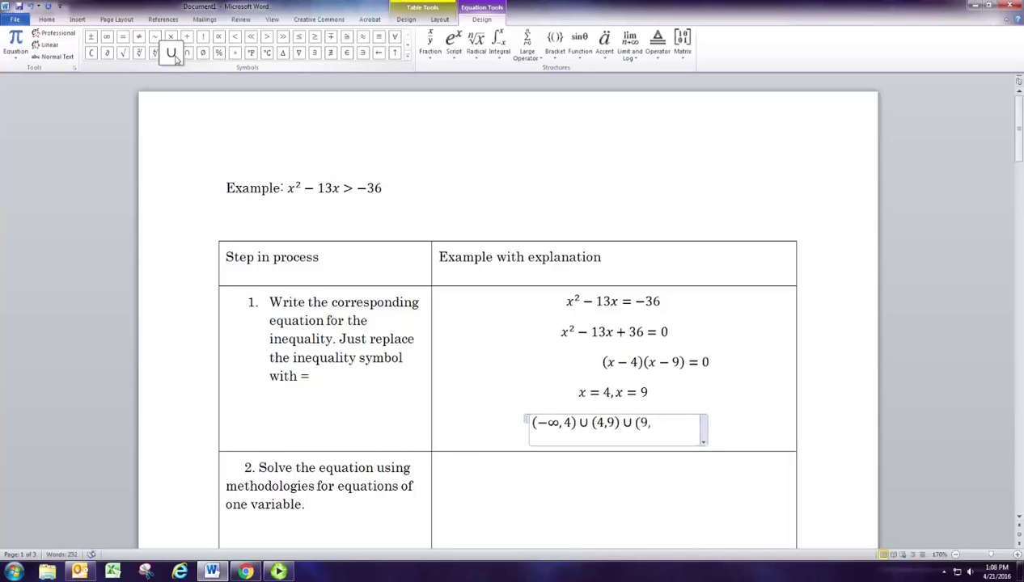
pyautogui.click(106, 36)
pyautogui.write(')')
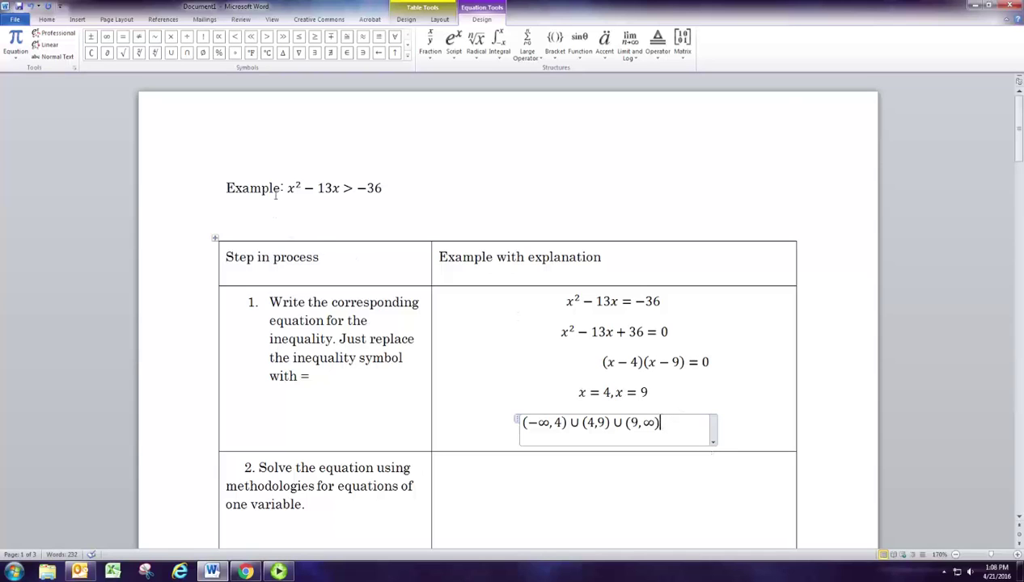
pyautogui.moveTo(283, 189); pyautogui.dragTo(381, 196)
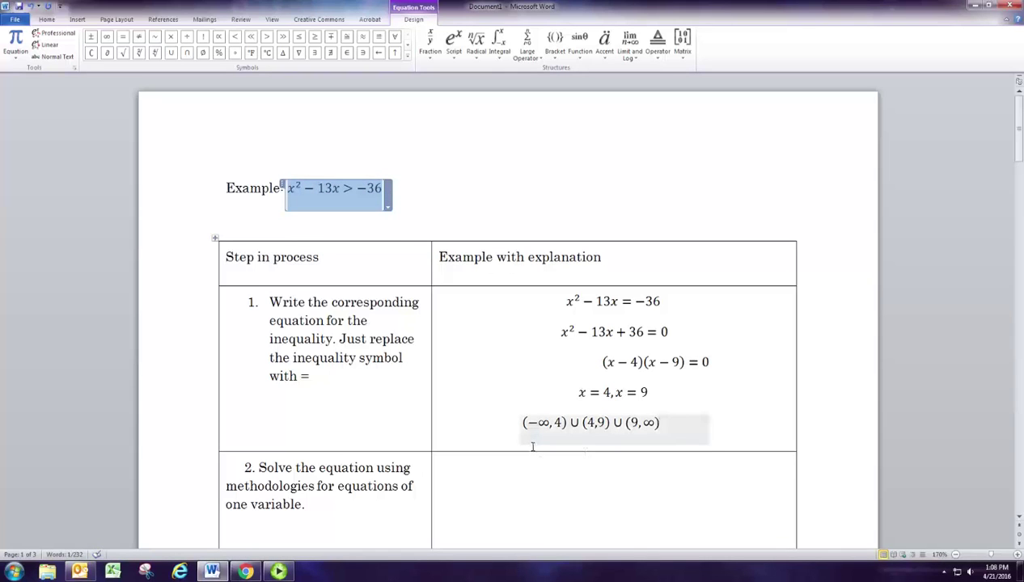
pyautogui.click(668, 430)
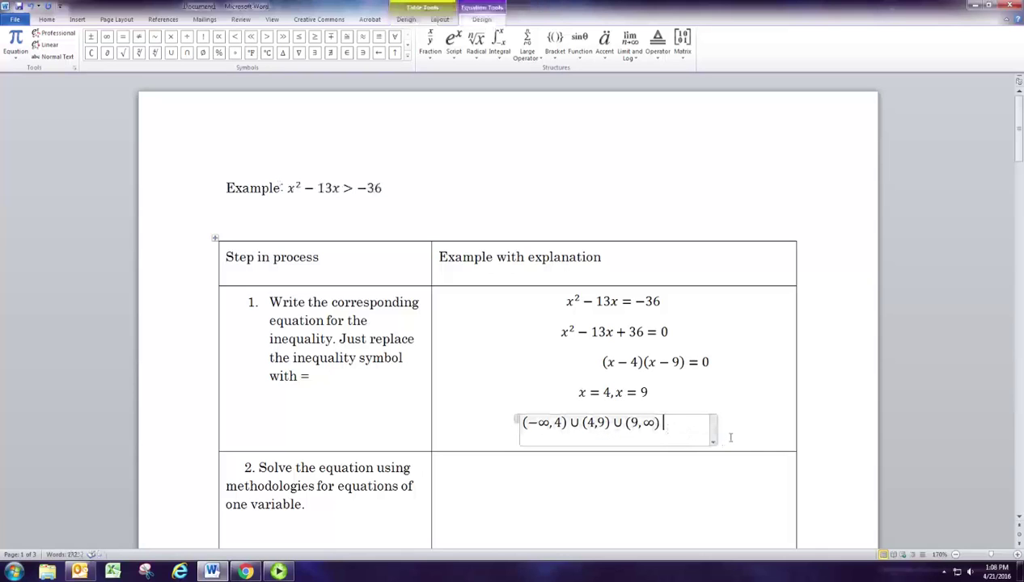
pyautogui.press('Return')
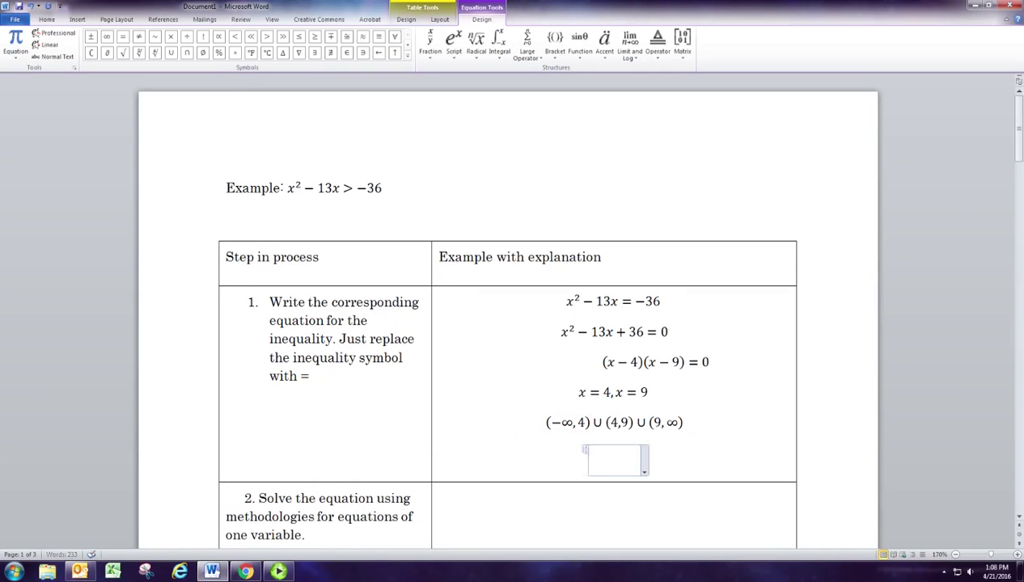
# Write the test value x = 0 and paste the example inequality x² − 13x > −36 below it.
pyautogui.doubleClick(556, 429)
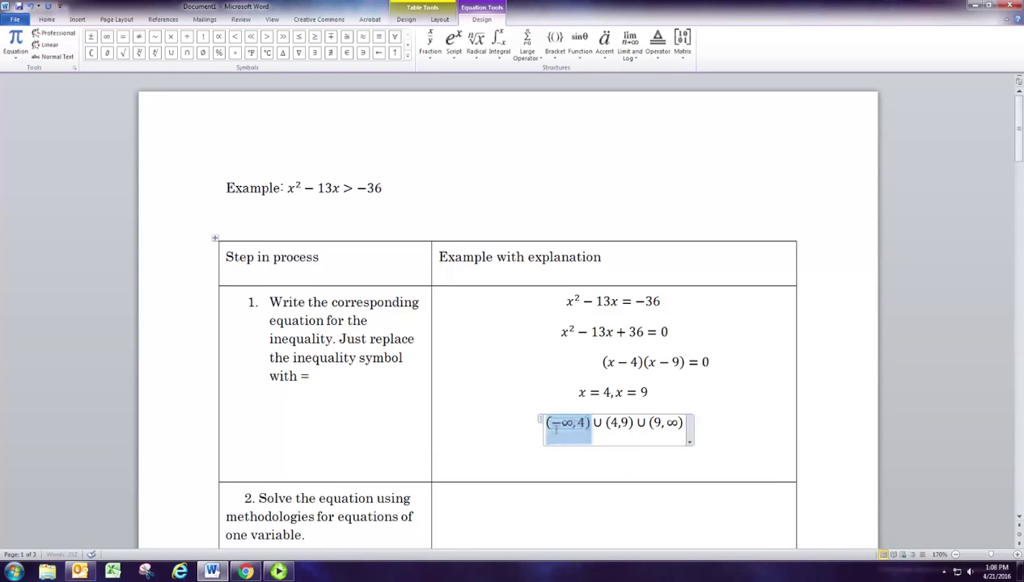
pyautogui.click(613, 459)
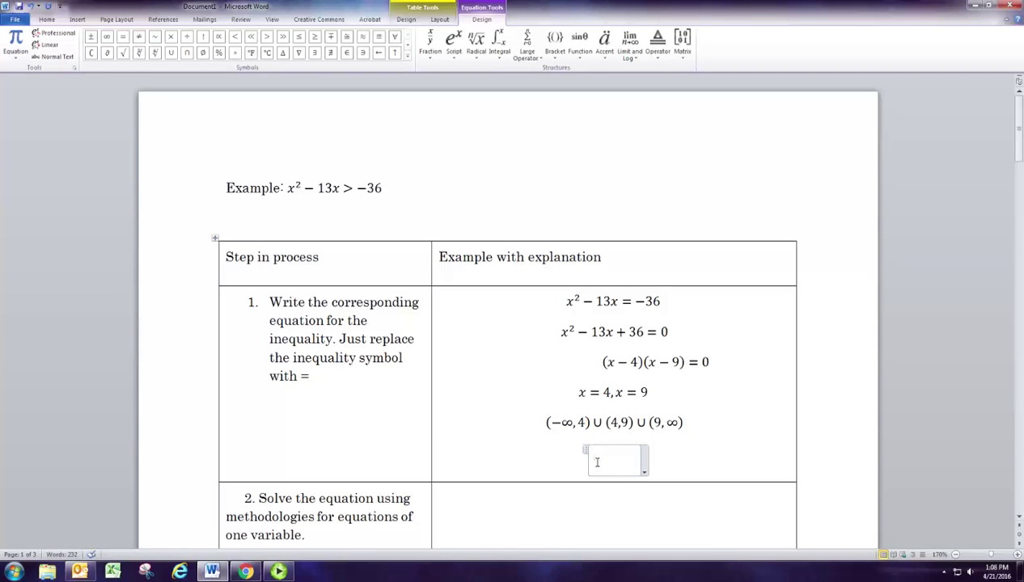
pyautogui.write('x')
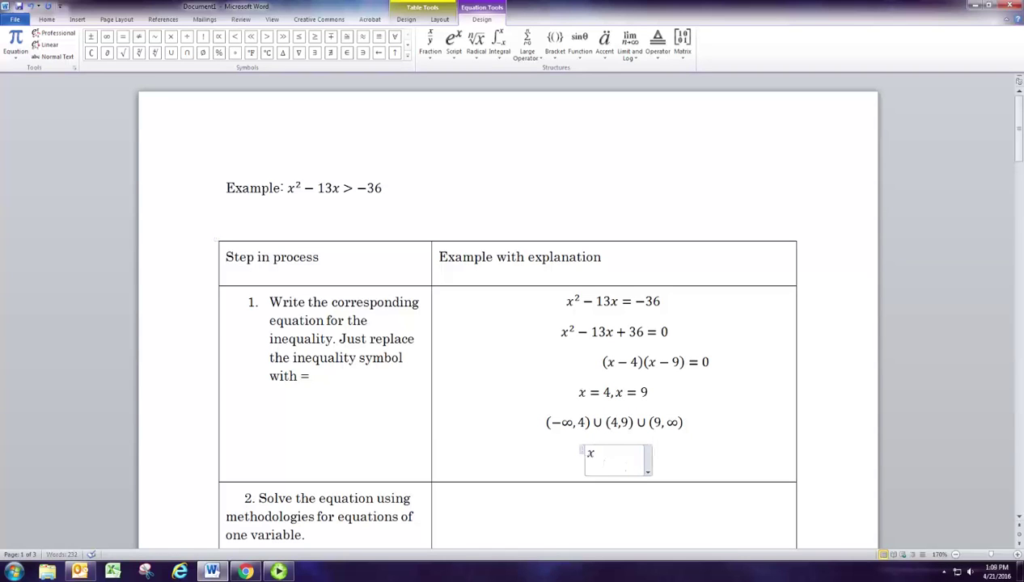
pyautogui.write(' = 0')
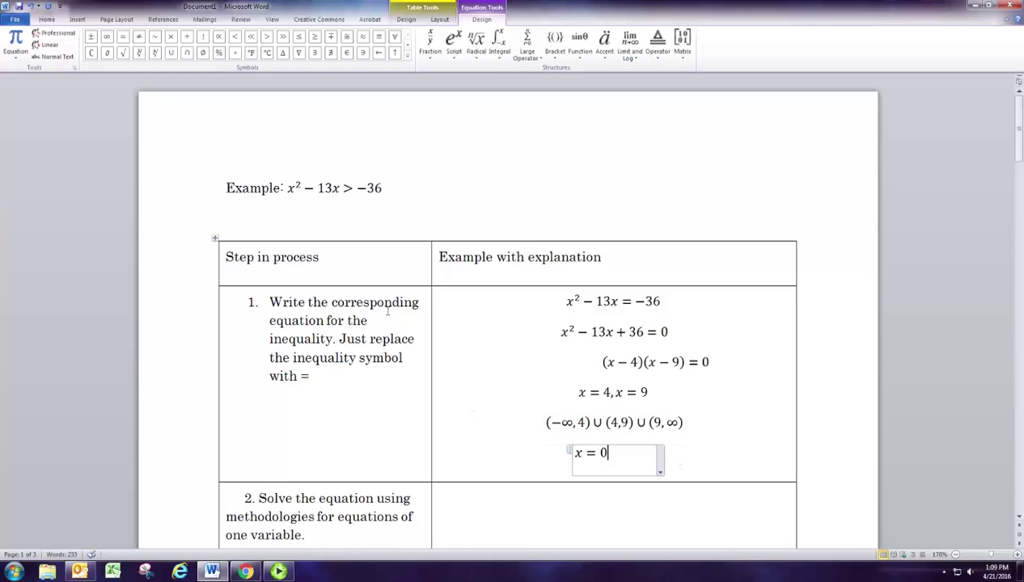
pyautogui.click(293, 198)
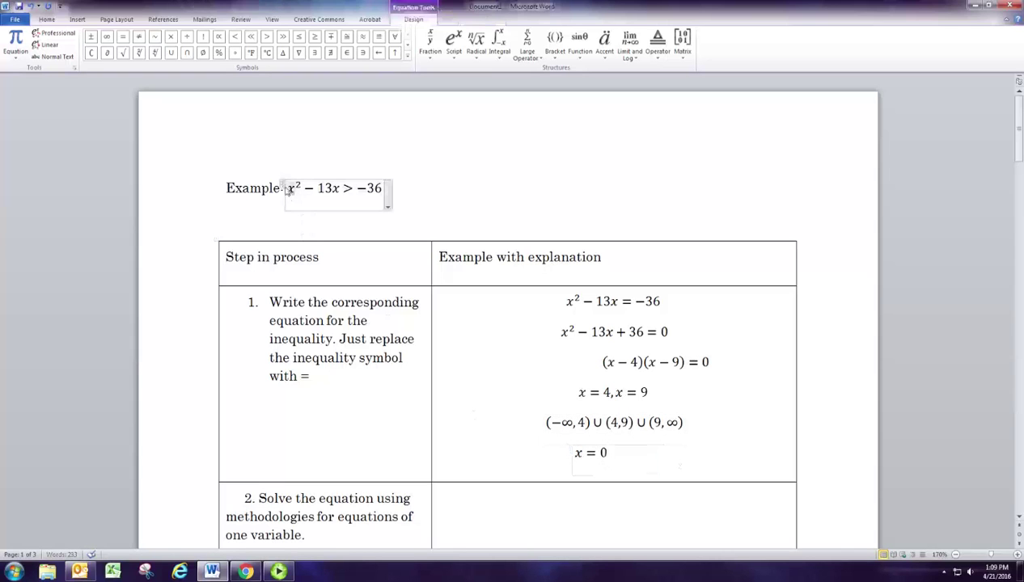
pyautogui.click(283, 190)
pyautogui.hotkey('ctrl', 'c')
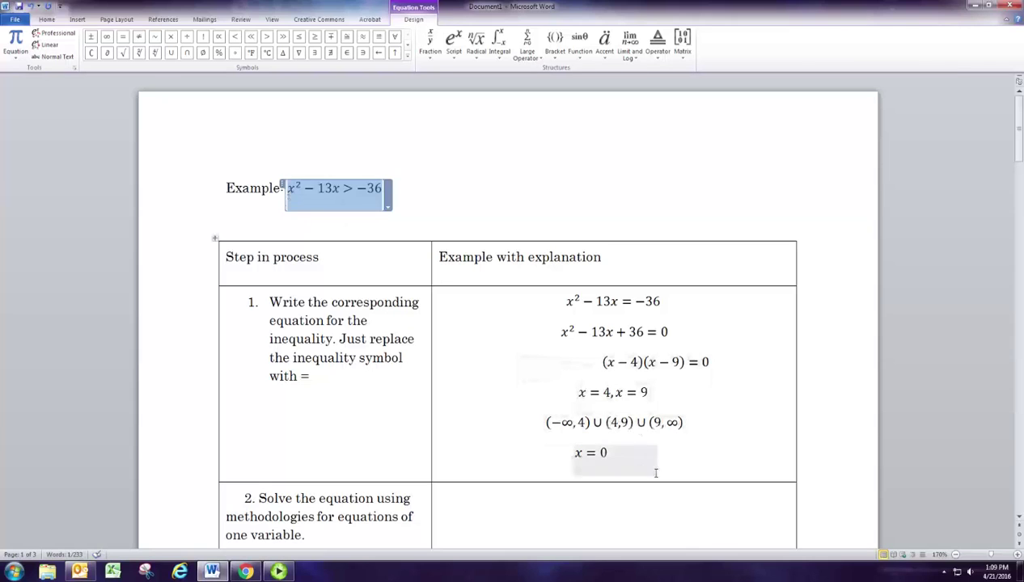
pyautogui.click(697, 461)
pyautogui.press('Return')
pyautogui.hotkey('ctrl', 'v')
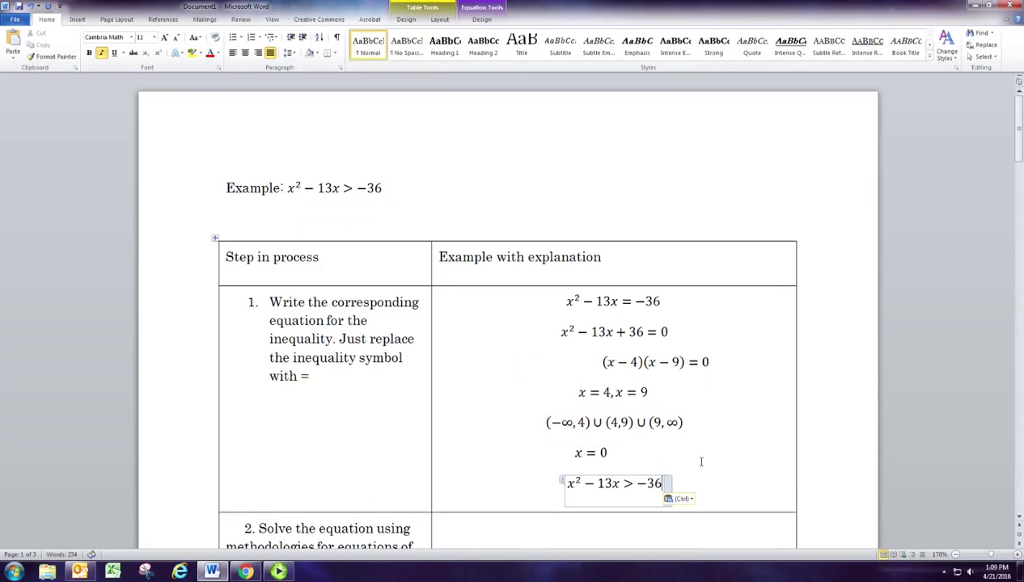
# Substitute 0 to get 0² − 13(0) > −36, then add the line 0 > −36.
pyautogui.click(570, 485)
pyautogui.press('Delete')
pyautogui.write('0')
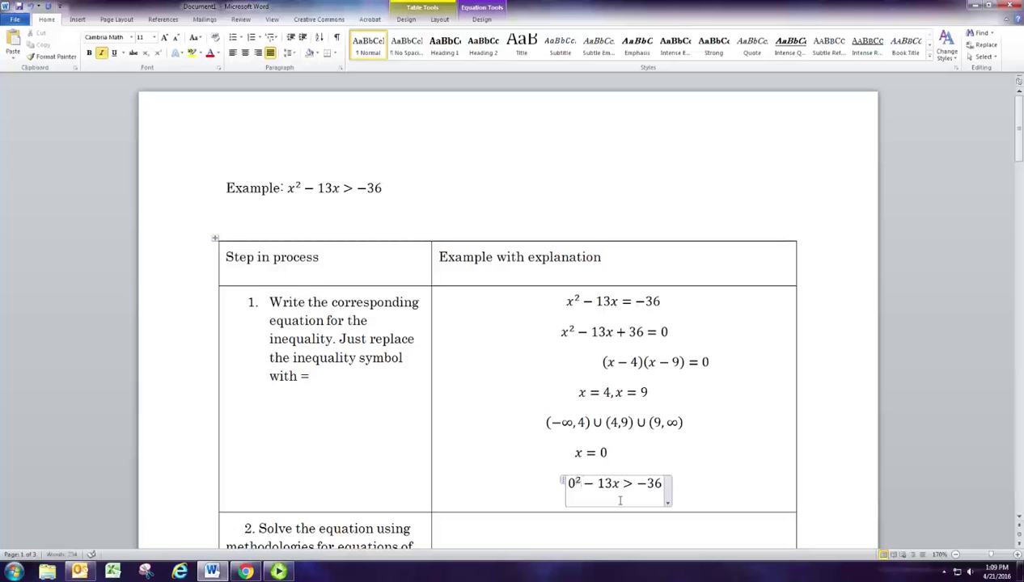
pyautogui.click(621, 500)
pyautogui.press('BackSpace')
pyautogui.write('(0)')
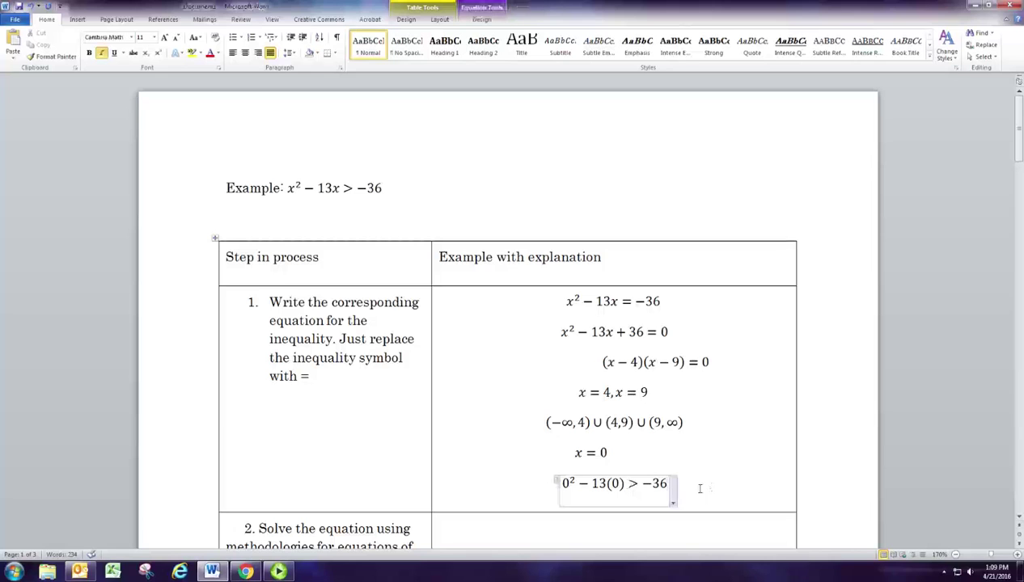
pyautogui.press('Return')
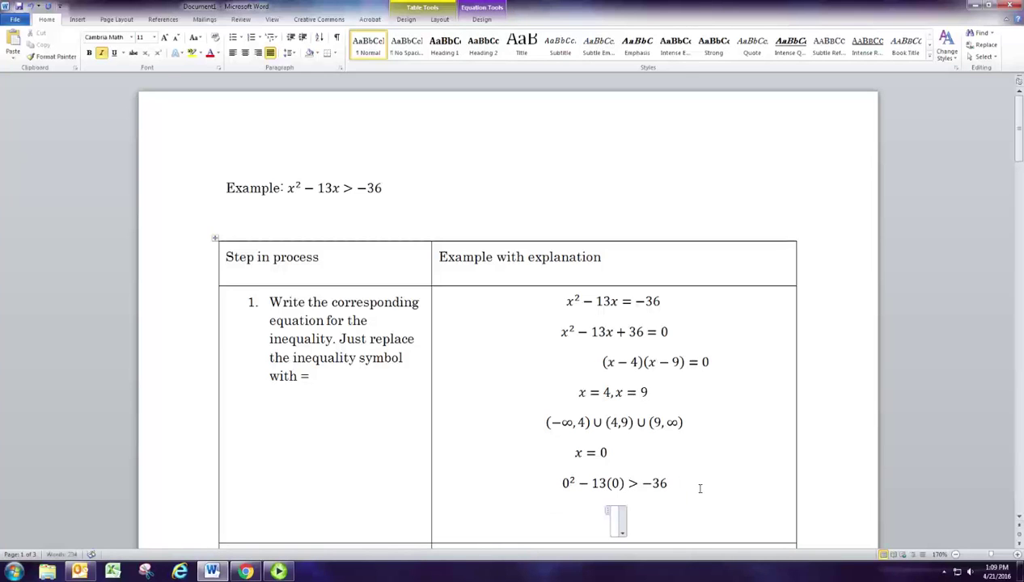
pyautogui.write('0')
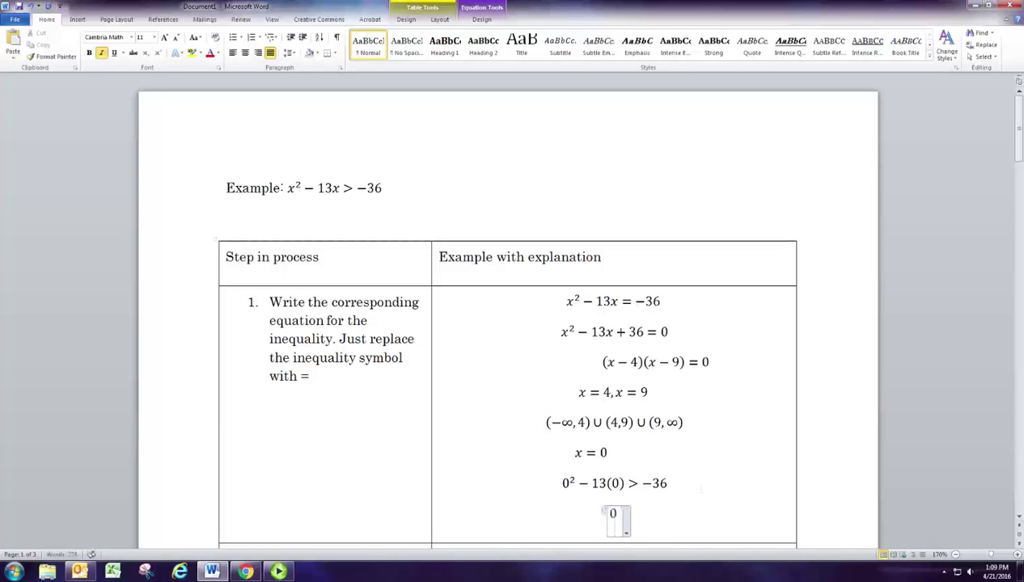
pyautogui.write('>-36')
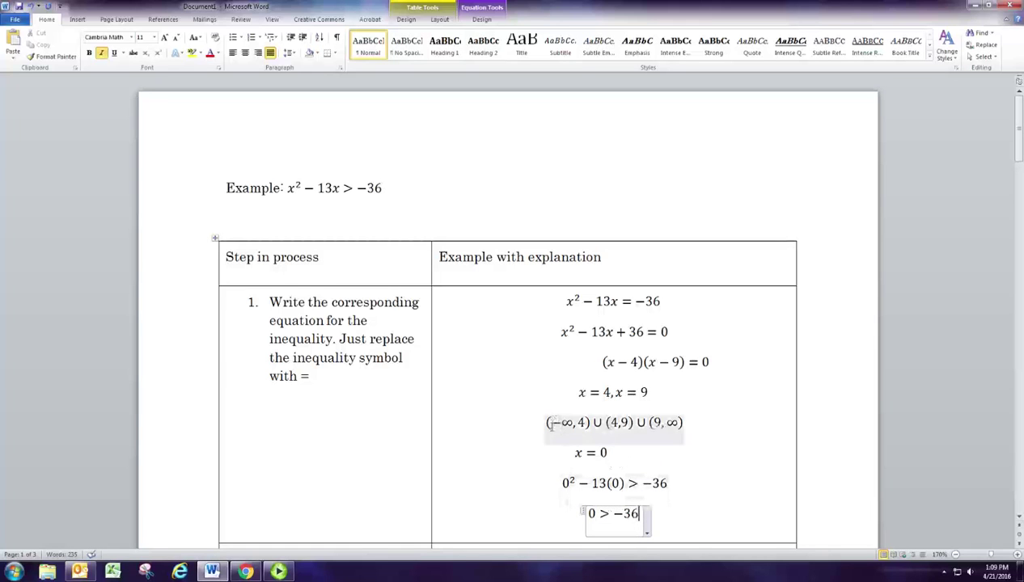
# Compare against the intervals (−∞,4) and (4,9) and change the test value to x = 5.
pyautogui.scroll(-1, 736, 487)
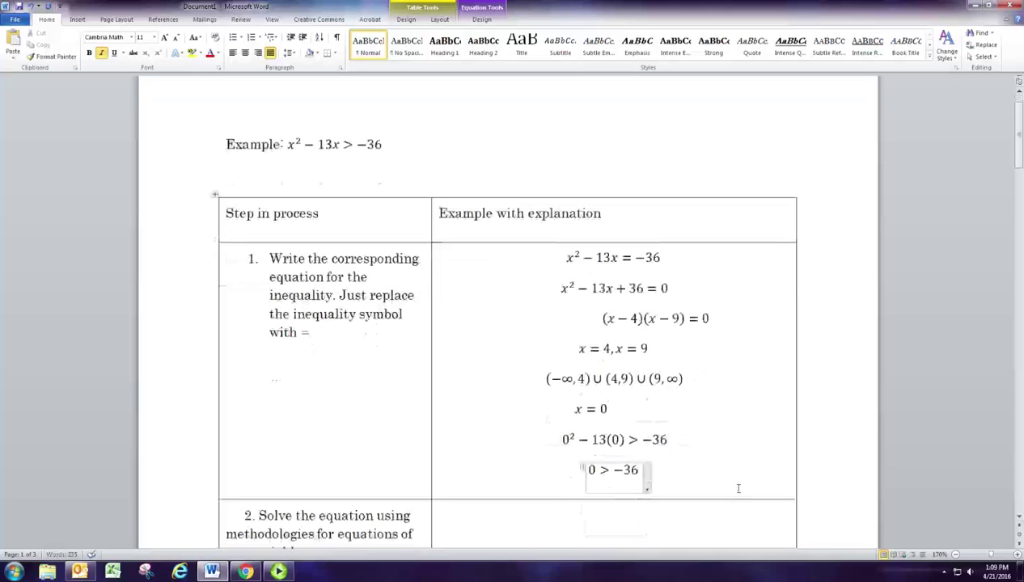
pyautogui.click(551, 388)
pyautogui.moveTo(548, 386); pyautogui.dragTo(588, 386)
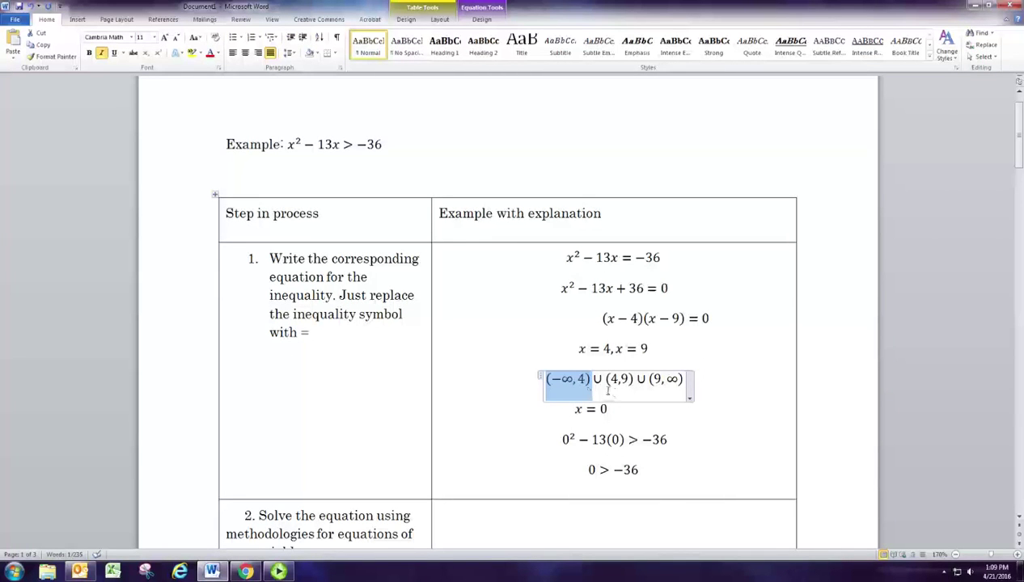
pyautogui.moveTo(605, 387); pyautogui.dragTo(628, 389)
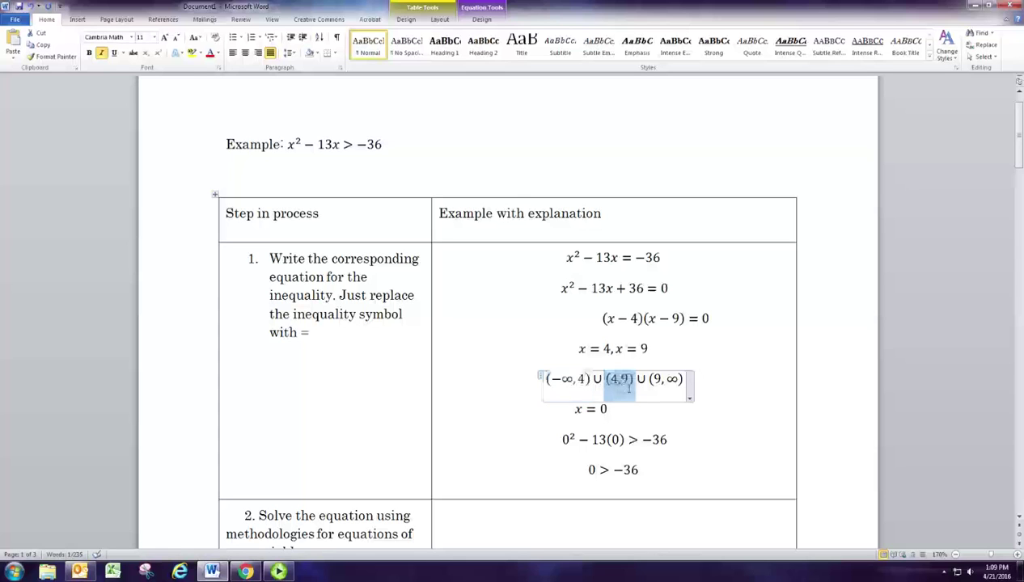
pyautogui.click(607, 409)
pyautogui.press('BackSpace')
pyautogui.write('5')
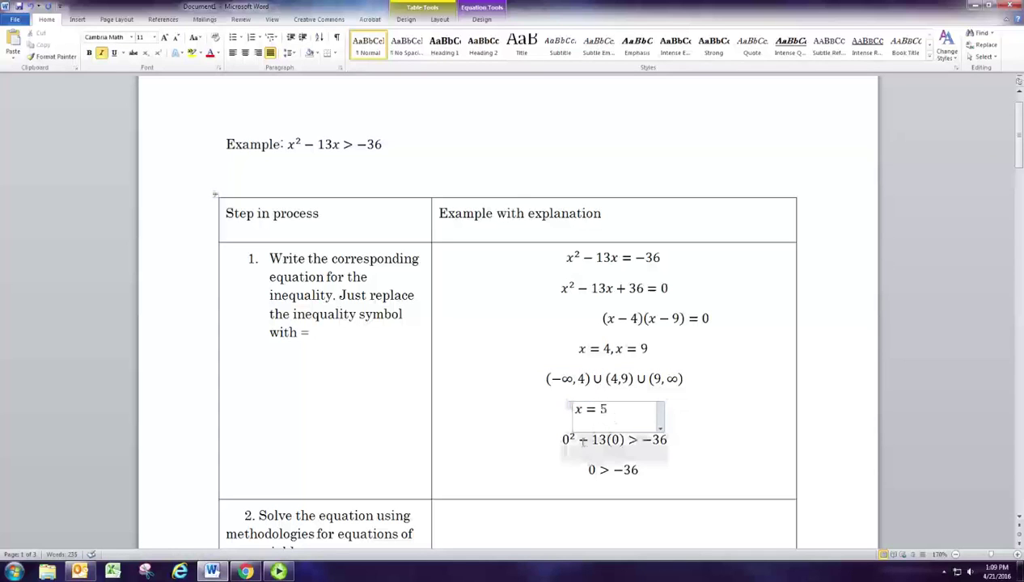
# Update the check to 5² − 13(5) > −36 and the result to −40 > −36.
pyautogui.click(563, 439)
pyautogui.doubleClick(566, 439)
pyautogui.write('5')
pyautogui.press('Right')
pyautogui.press('Right')
pyautogui.press('Right')
pyautogui.press('Right')
pyautogui.press('Right')
pyautogui.press('Right')
pyautogui.hotkey('shift', 'Right')
pyautogui.write('5')
pyautogui.press('Down')
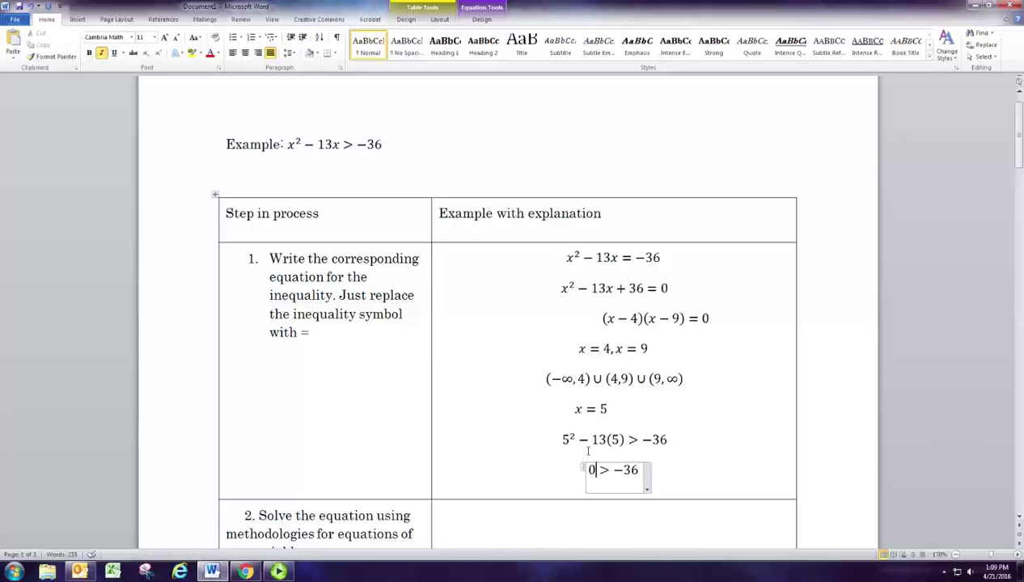
pyautogui.press('BackSpace')
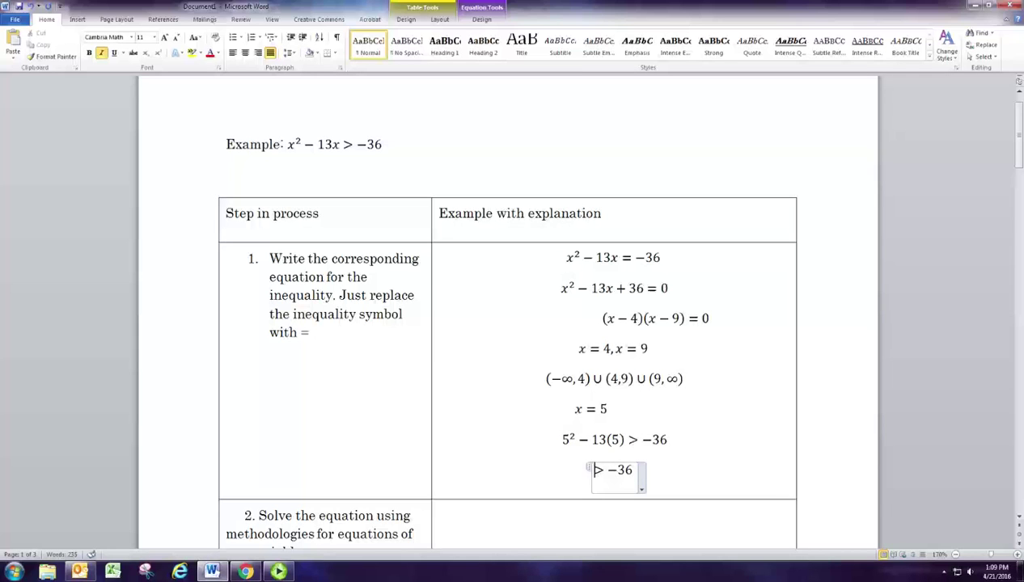
pyautogui.write('-40')
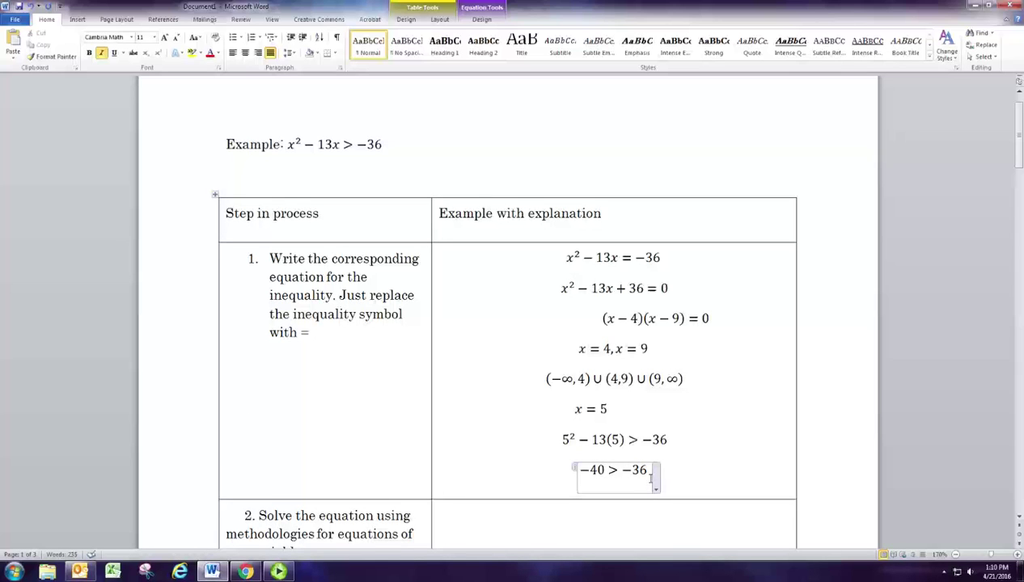
# Review the intervals and change the test value from x = 5 to x = 10.
pyautogui.click(608, 380)
pyautogui.moveTo(606, 380); pyautogui.dragTo(636, 381)
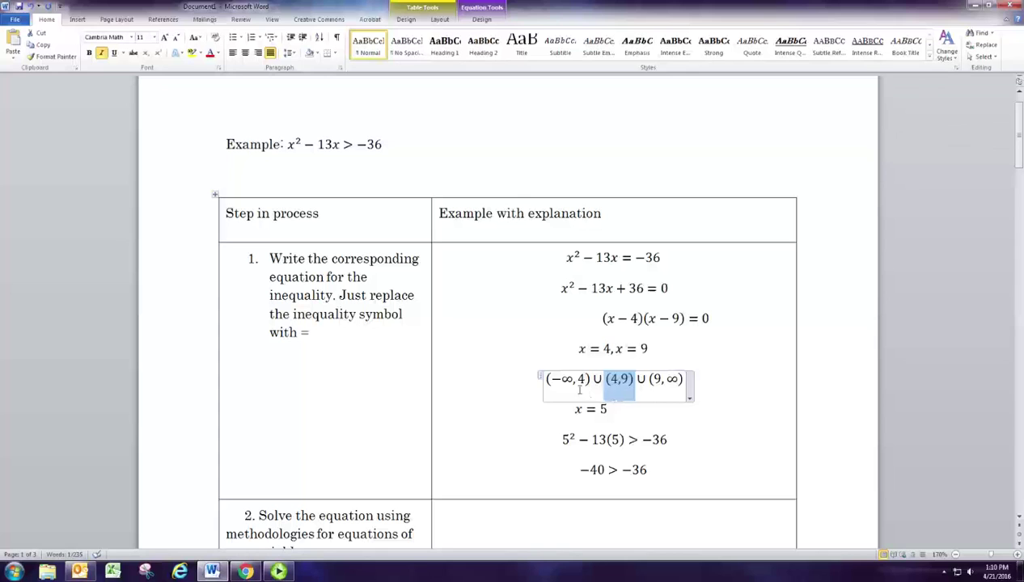
pyautogui.press('Left')
pyautogui.press('Left')
pyautogui.press('Left')
pyautogui.press('Right')
pyautogui.press('Right')
pyautogui.press('Right')
pyautogui.press('Right')
pyautogui.press('Right')
pyautogui.press('Right')
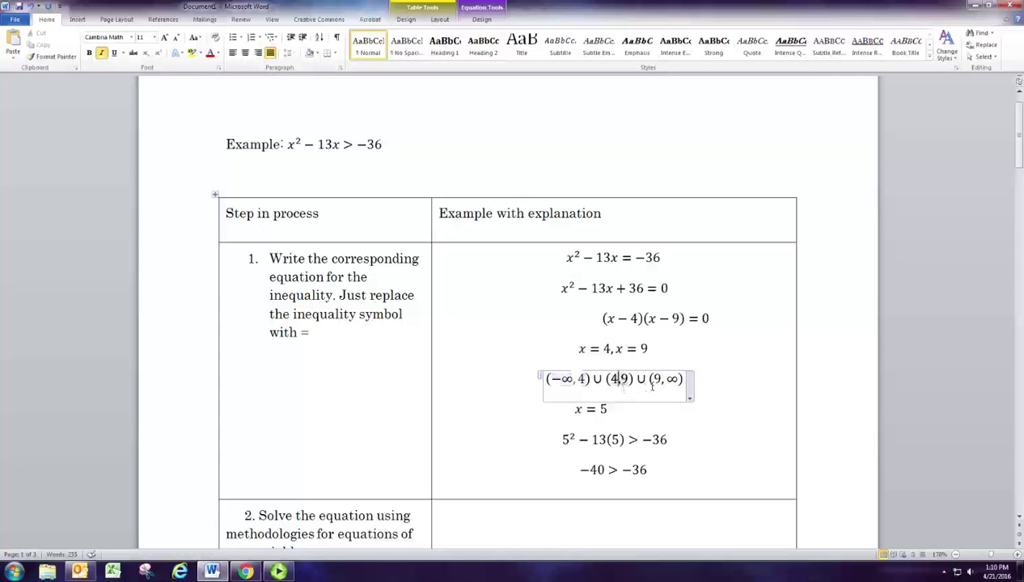
pyautogui.click(604, 414)
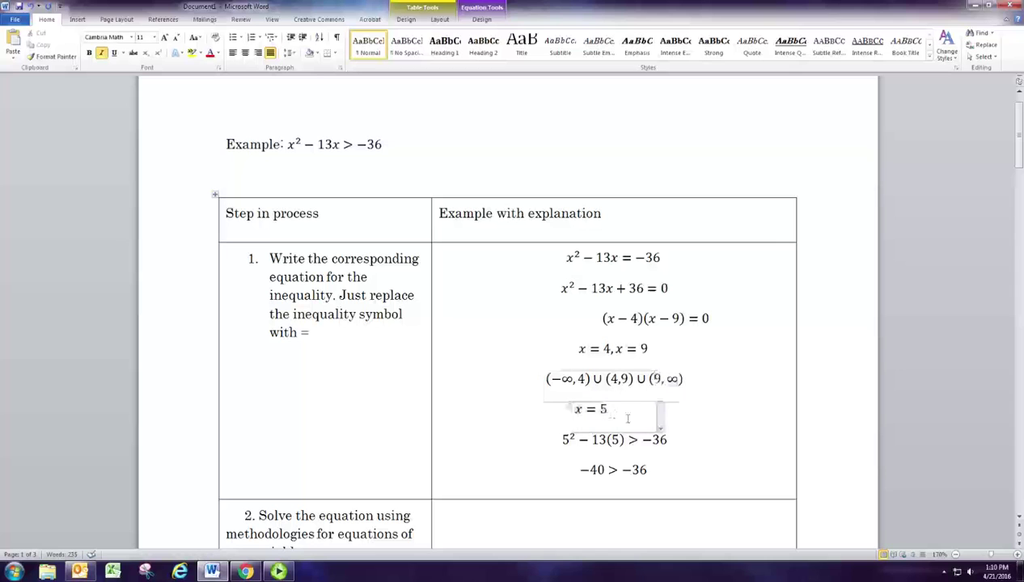
pyautogui.press('Delete')
pyautogui.write('10')
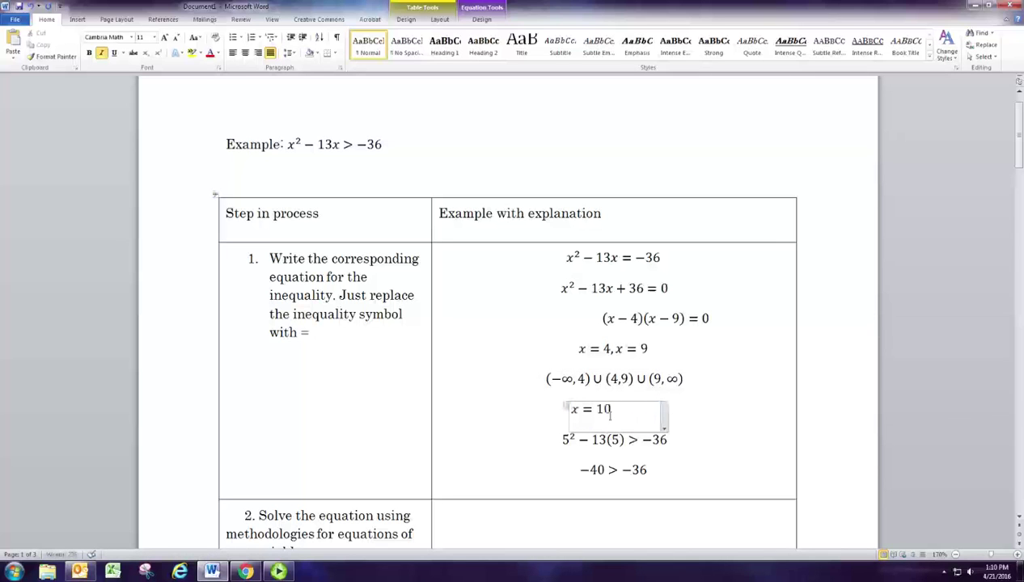
# Substitute 10 into the check, giving 10² − 13(10) > −36 and −30 > −36.
pyautogui.click(584, 446)
pyautogui.press('BackSpace')
pyautogui.write('10')
pyautogui.doubleClick(617, 439)
pyautogui.write('10')
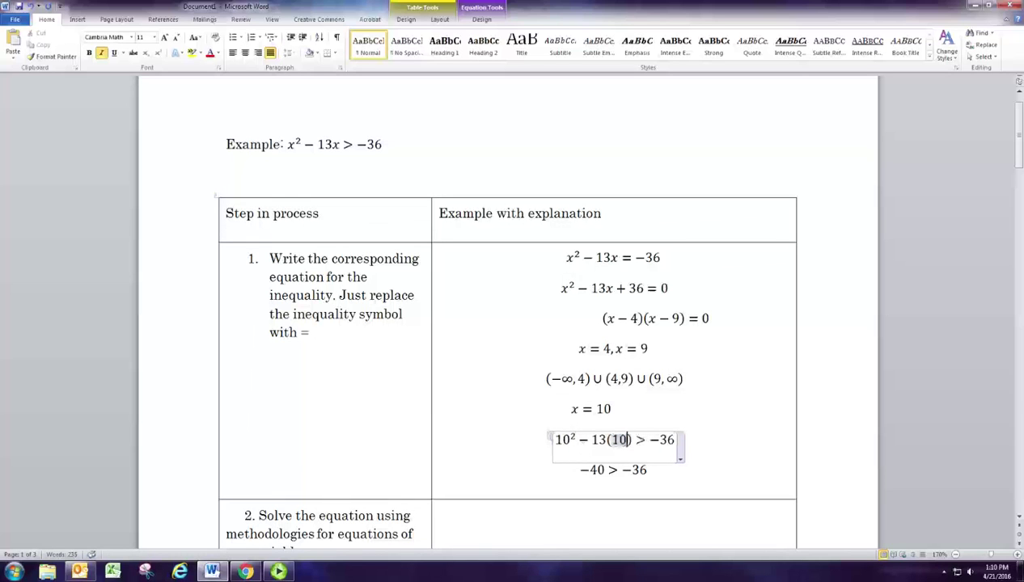
pyautogui.click(602, 477)
pyautogui.press('BackSpace')
pyautogui.write('3')
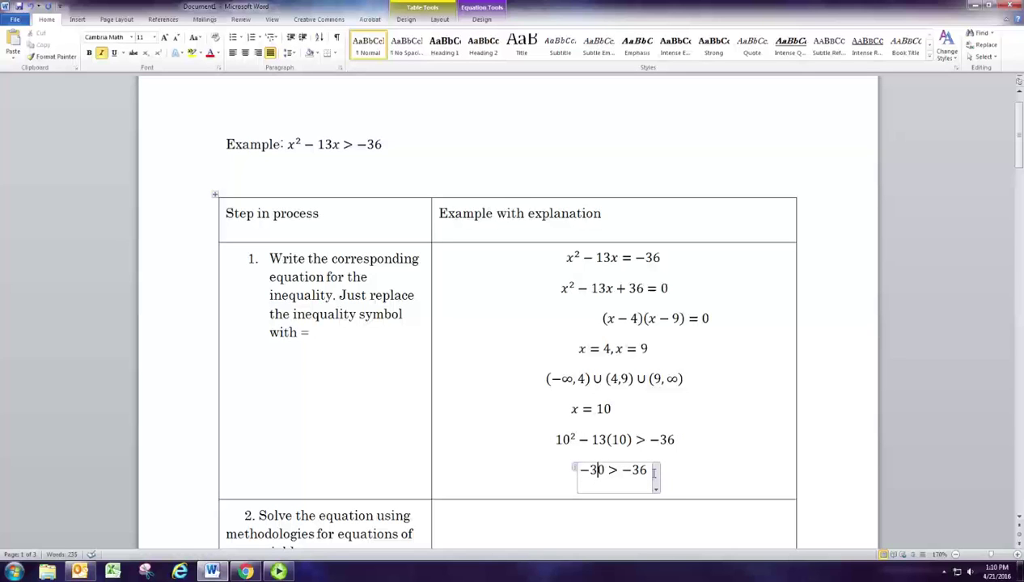
pyautogui.click(653, 386)
pyautogui.moveTo(651, 380); pyautogui.dragTo(676, 384)
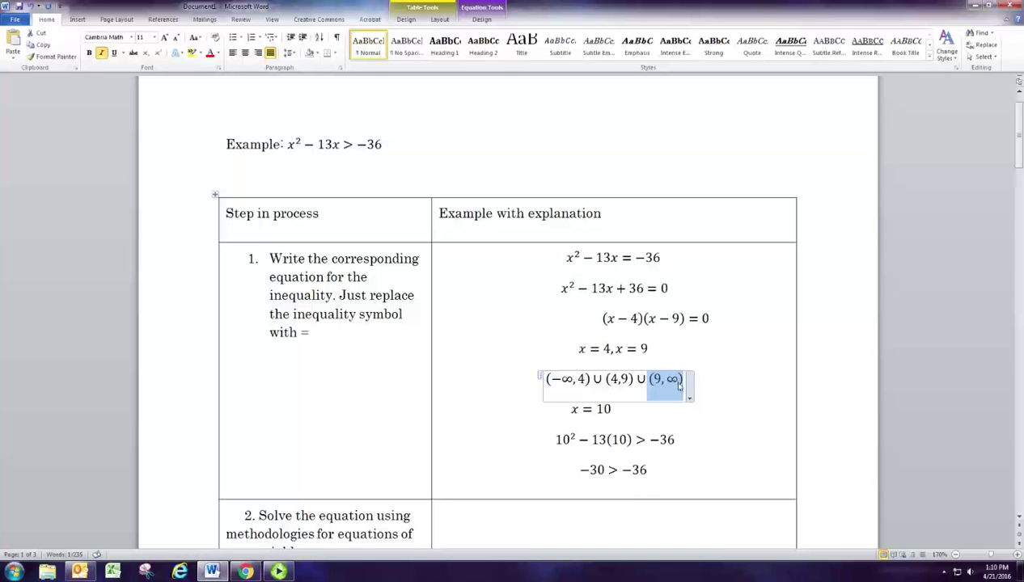
pyautogui.scroll(-1, 678, 404)
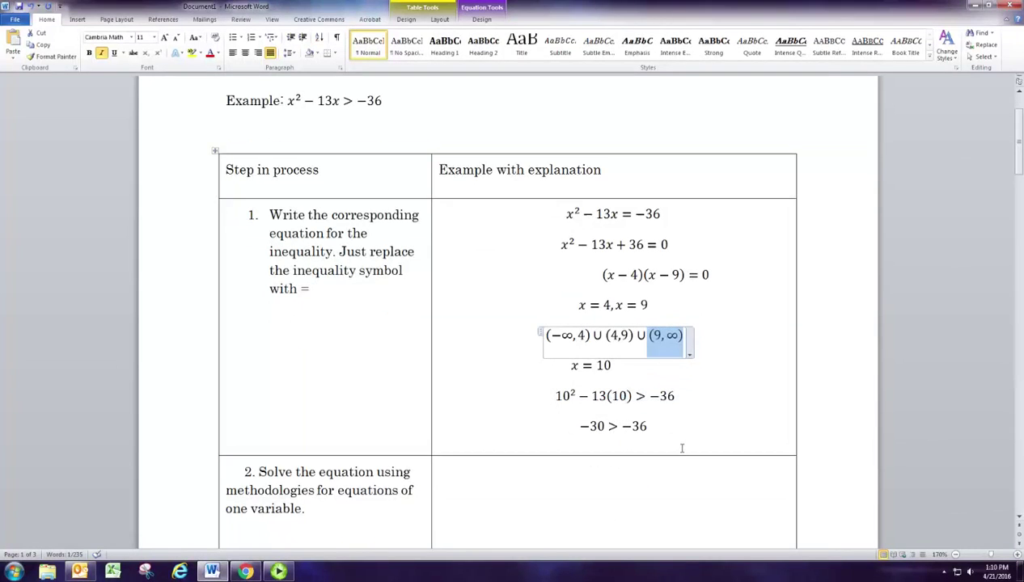
# Add the label 'The solution set' and paste a copy of the interval union under it.
pyautogui.click(681, 448)
pyautogui.press('Return')
pyautogui.write('The solution set')
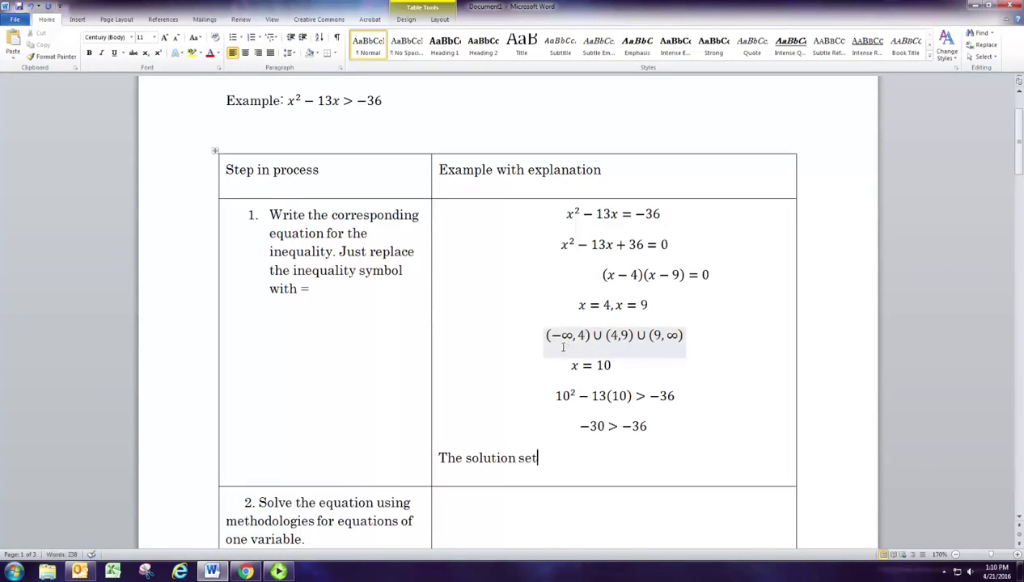
pyautogui.click(548, 334)
pyautogui.click(541, 334)
pyautogui.hotkey('ctrl', 'c')
pyautogui.click(570, 456)
pyautogui.hotkey('ctrl', 'v')
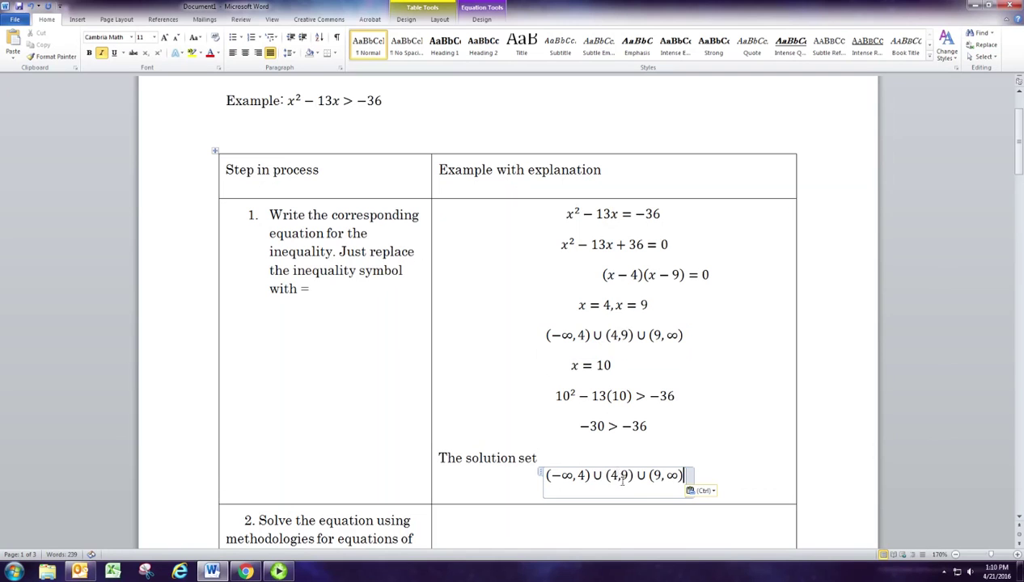
# Delete (4,9) ∪ from the pasted copy, leaving (−∞,4) ∪ (9,∞).
pyautogui.moveTo(605, 477); pyautogui.dragTo(635, 477)
pyautogui.press('Delete')
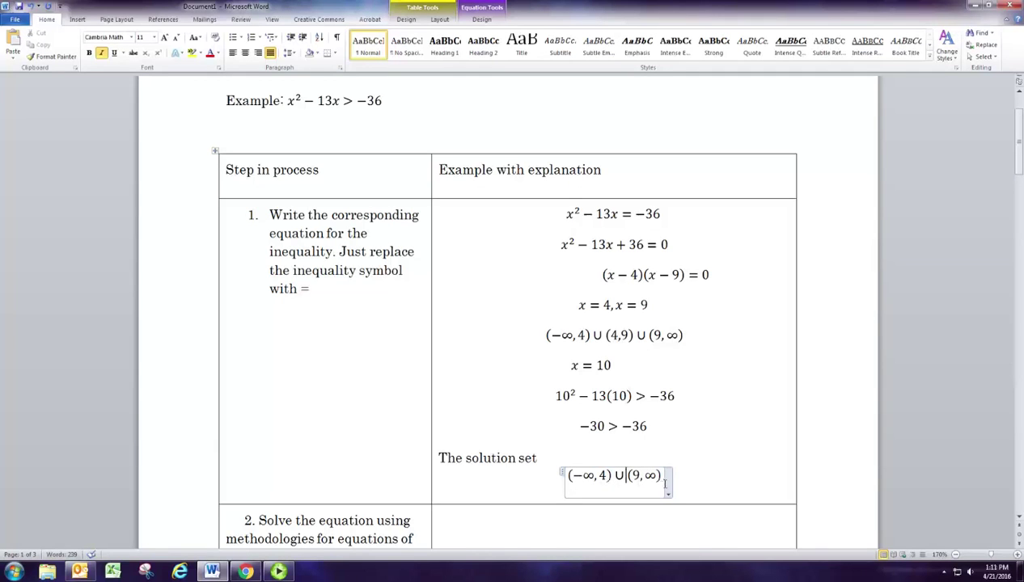
pyautogui.moveTo(602, 480); pyautogui.dragTo(639, 478)
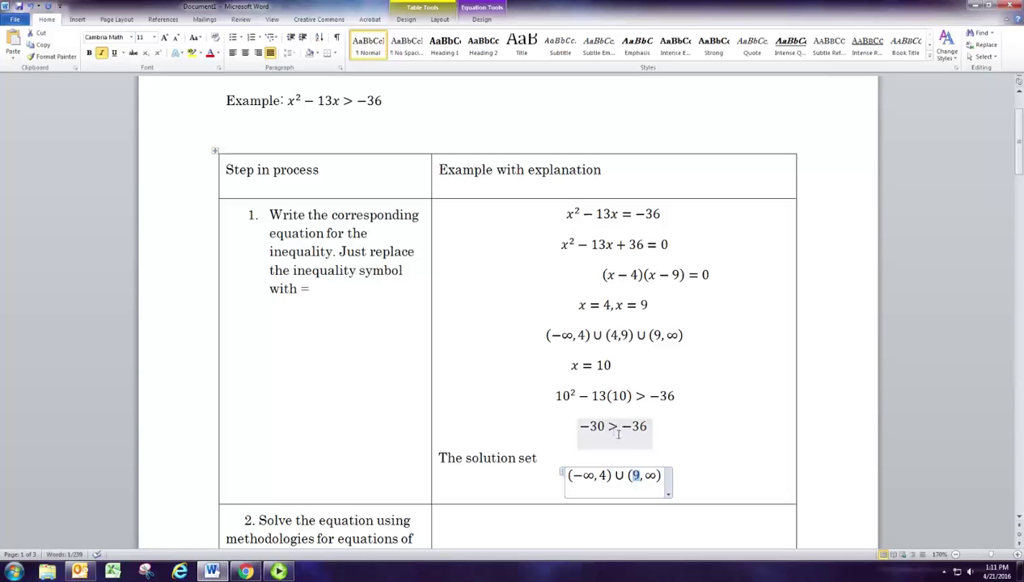
pyautogui.click(612, 432)
pyautogui.moveTo(608, 432); pyautogui.dragTo(625, 436)
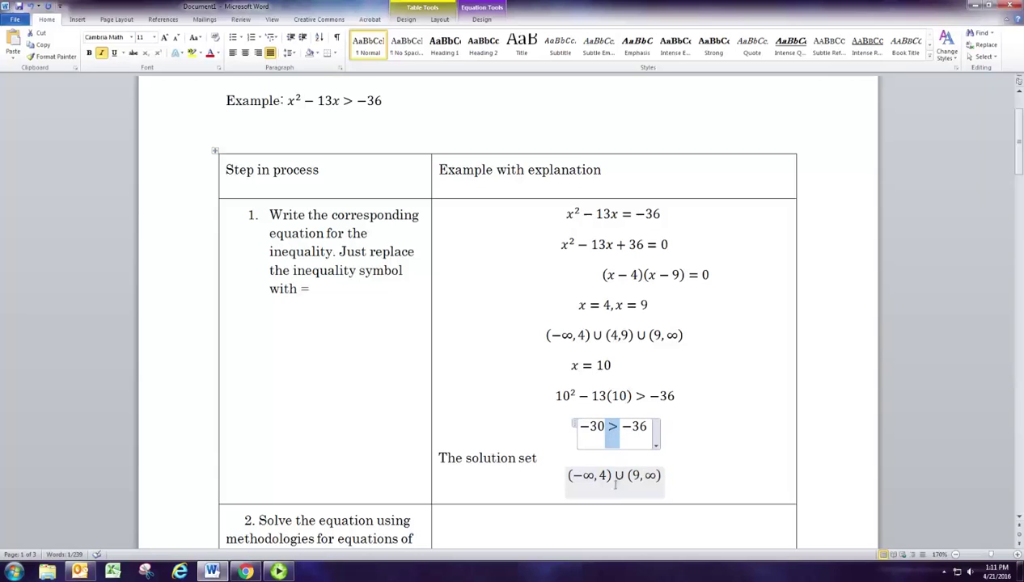
pyautogui.click(681, 479)
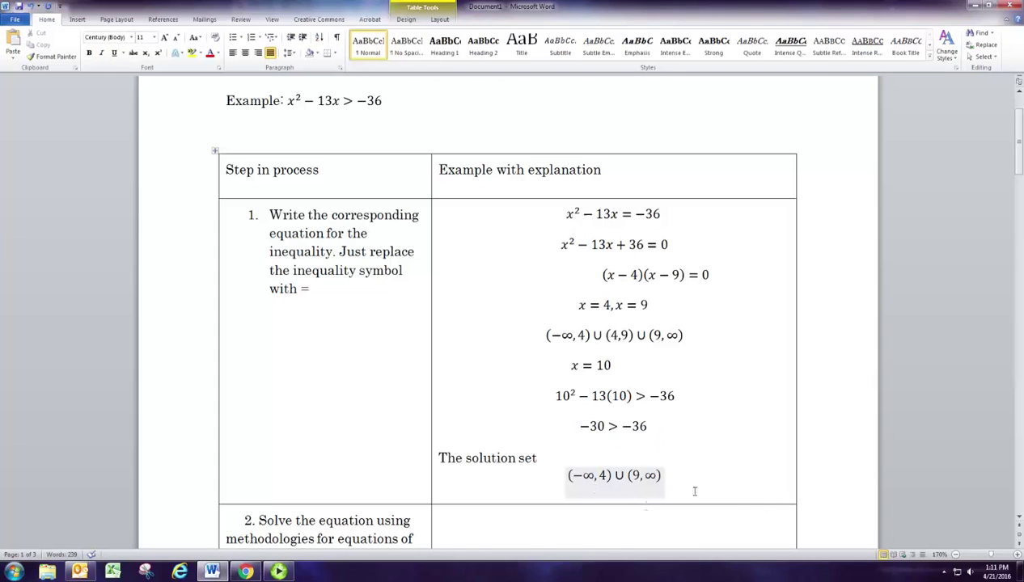
pyautogui.scroll(-10, 699, 486)
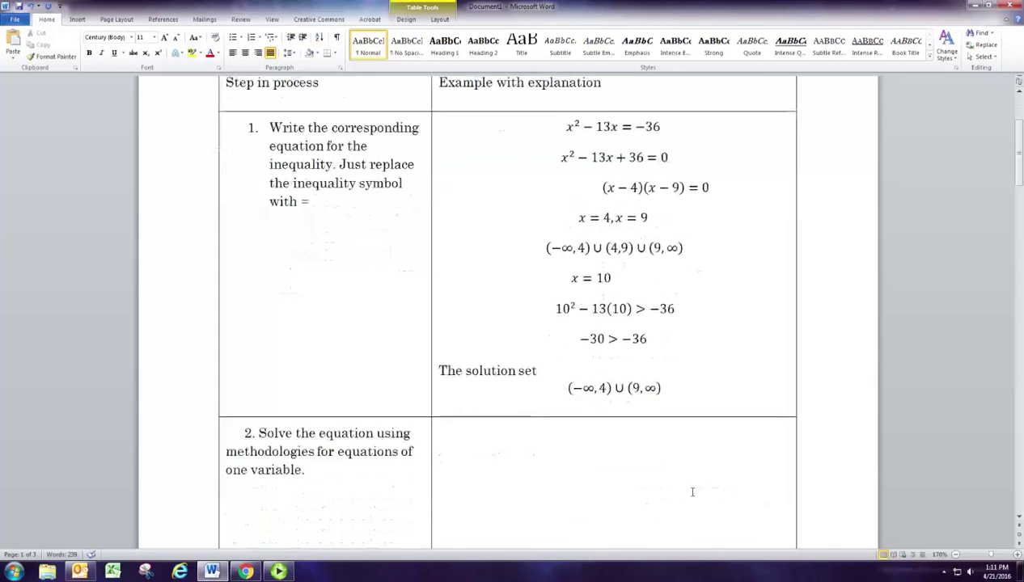
# In the second example, replace ≥ with = to get (x + 6)/(x + 5) = 4, then add a new line.
pyautogui.scroll(-15, 689, 491)
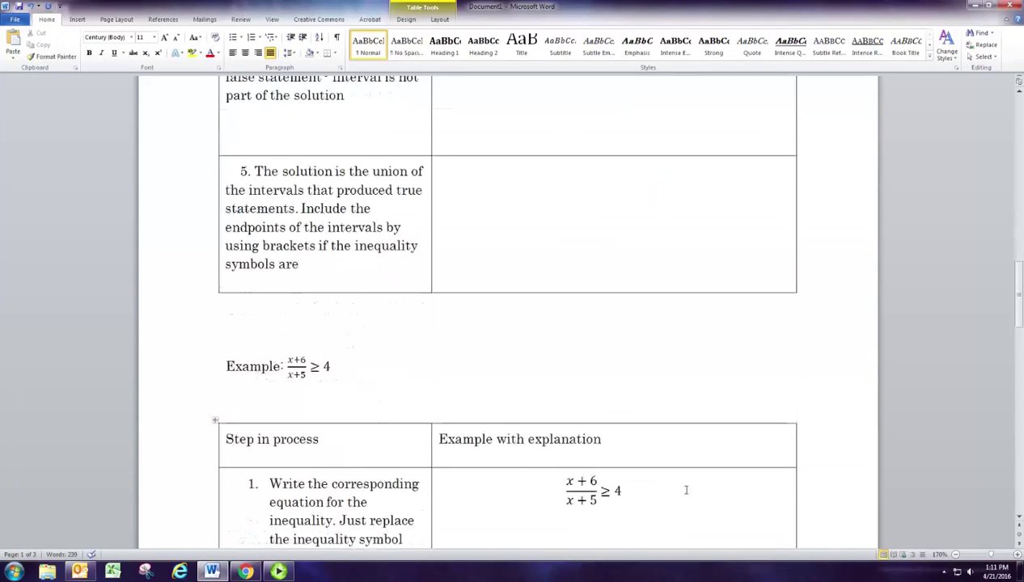
pyautogui.scroll(-1, 685, 489)
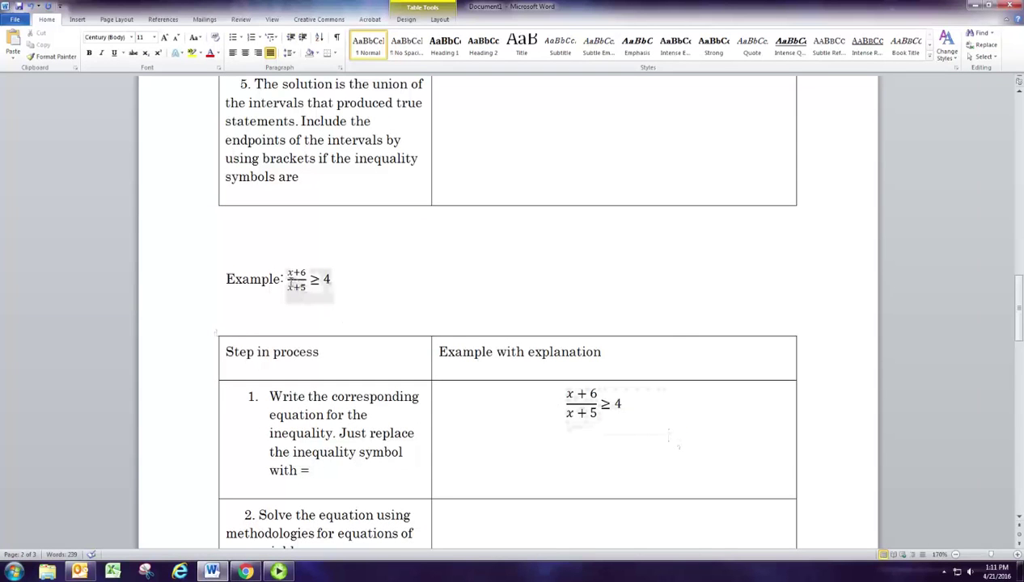
pyautogui.click(290, 280)
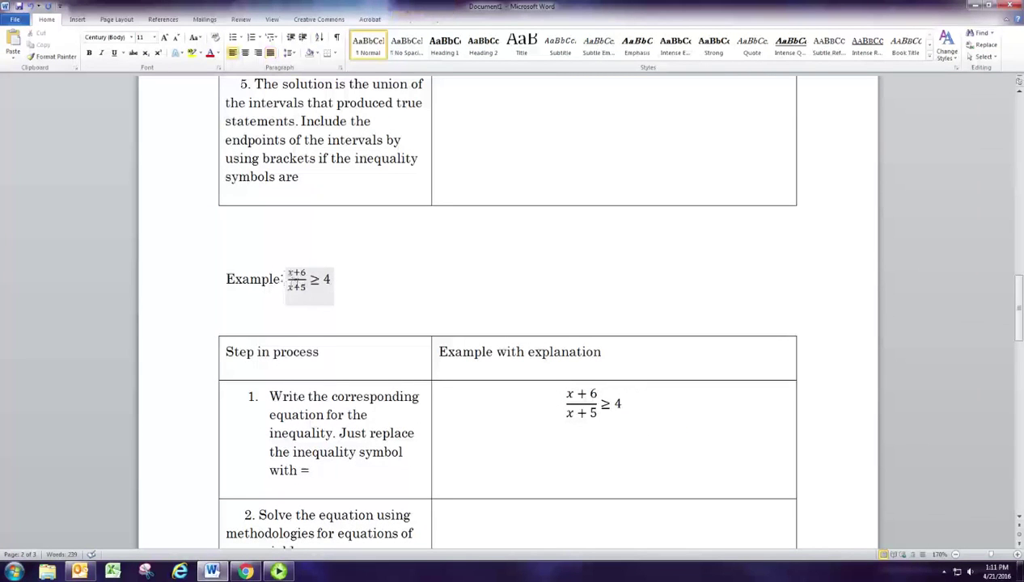
pyautogui.moveTo(290, 281); pyautogui.dragTo(342, 283)
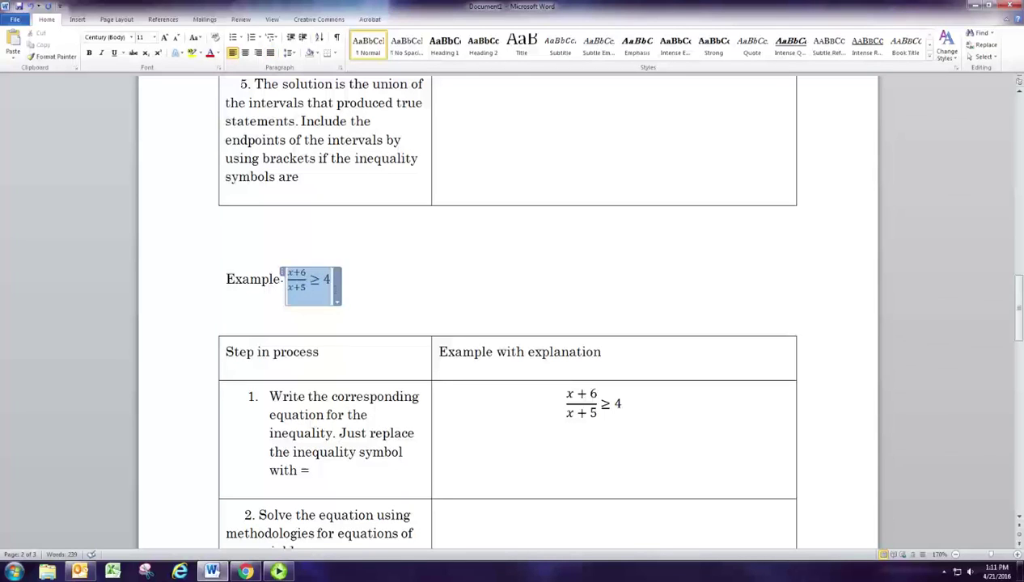
pyautogui.click(398, 289)
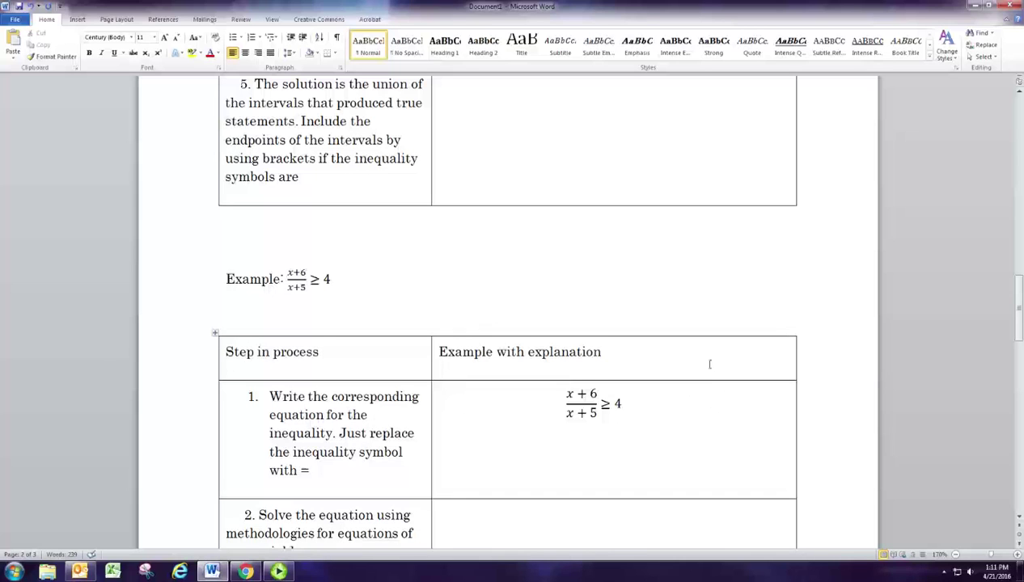
pyautogui.click(628, 426)
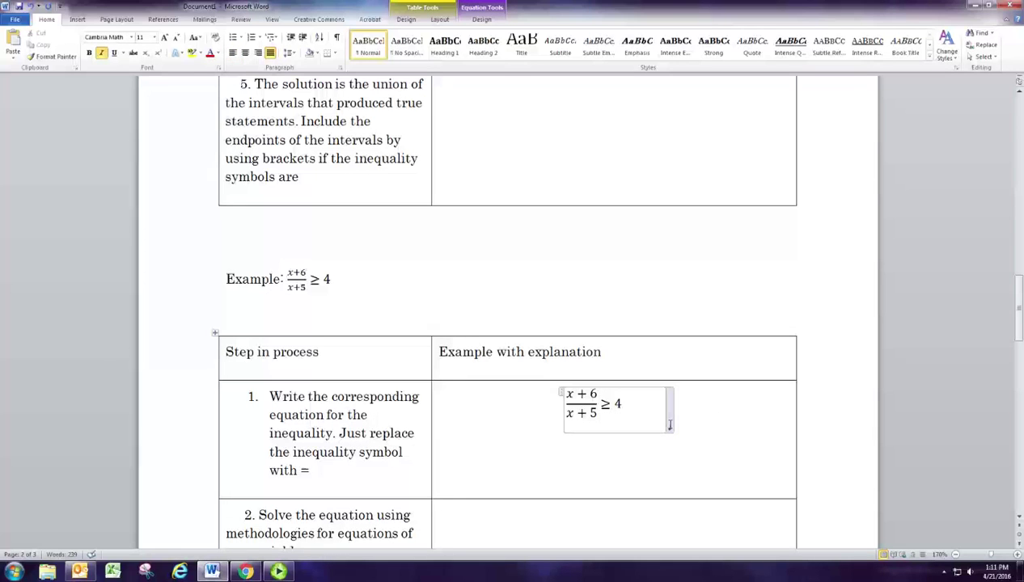
pyautogui.press('Delete')
pyautogui.write('=')
pyautogui.click(622, 405)
pyautogui.press('Return')
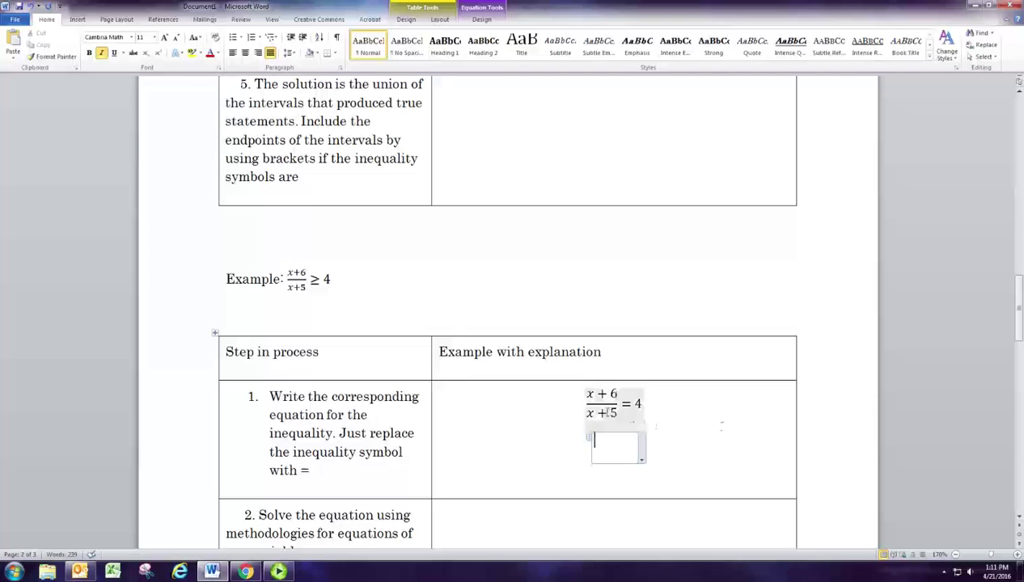
pyautogui.moveTo(591, 411); pyautogui.dragTo(625, 425)
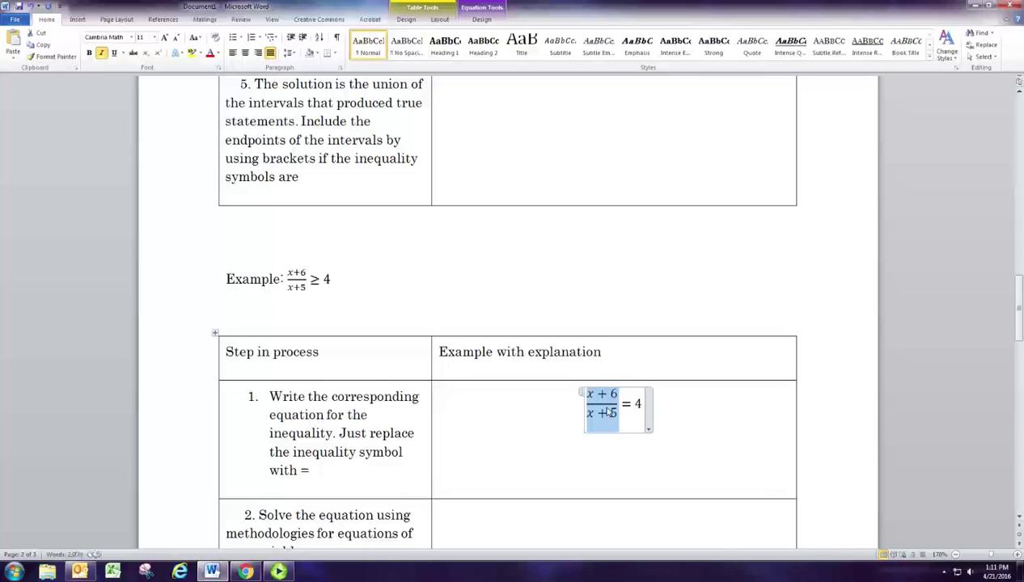
pyautogui.click(621, 444)
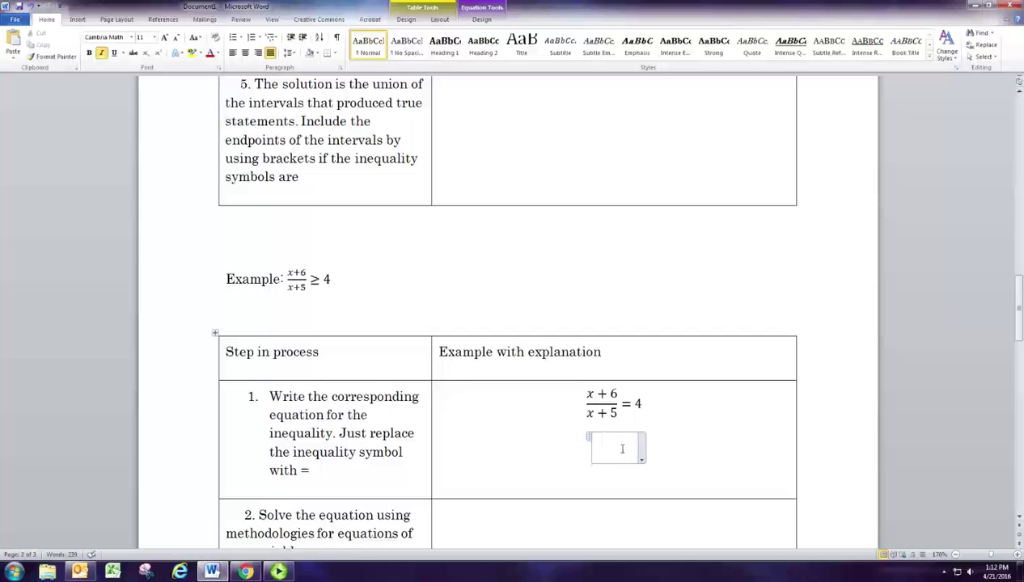
# Build (x + 5)((x + 6)/(x + 5)) = 4(x + 5) from the pasted fraction and start another line.
pyautogui.hotkey('ctrl', 'v')
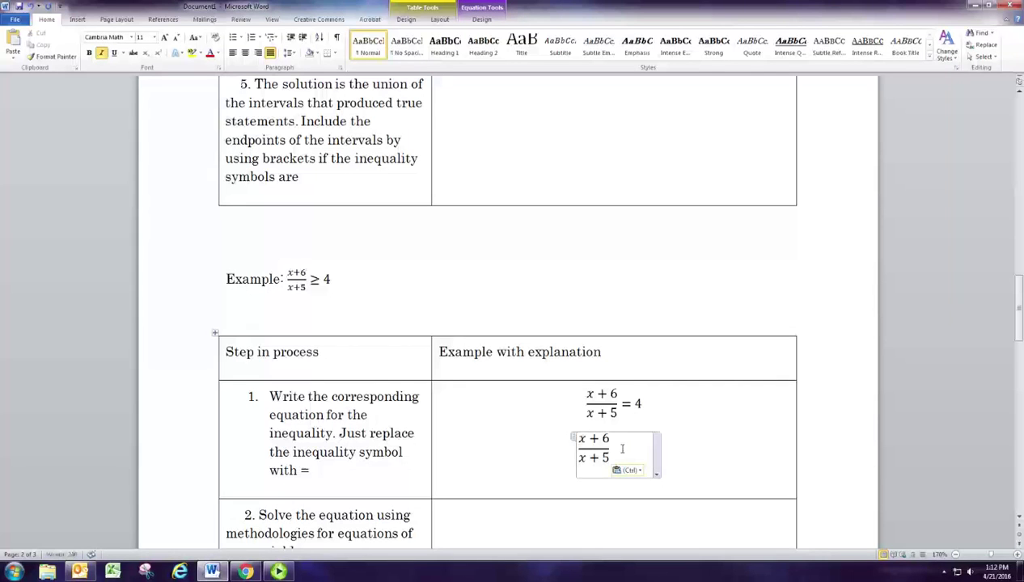
pyautogui.write('=4')
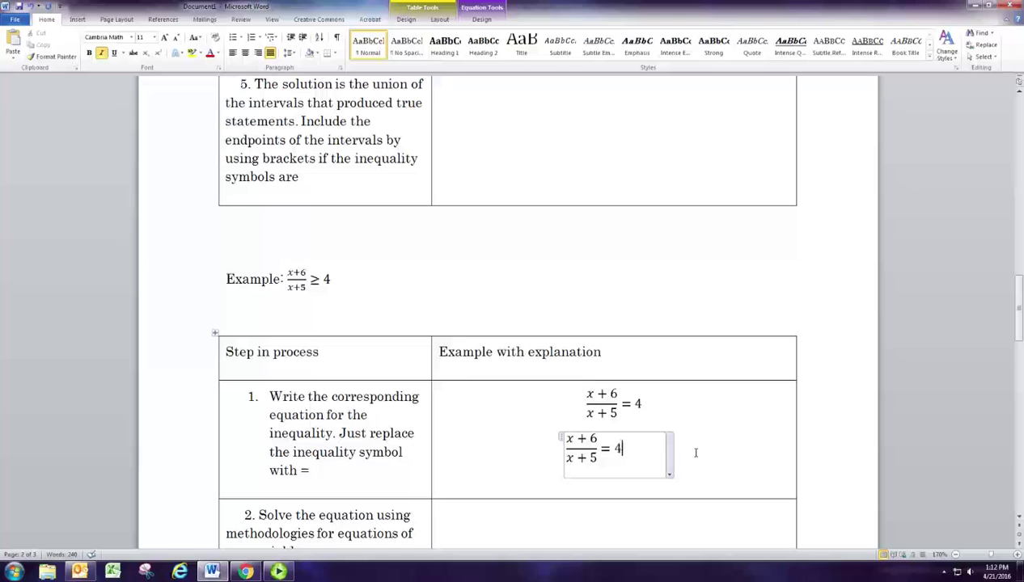
pyautogui.write('(x=')
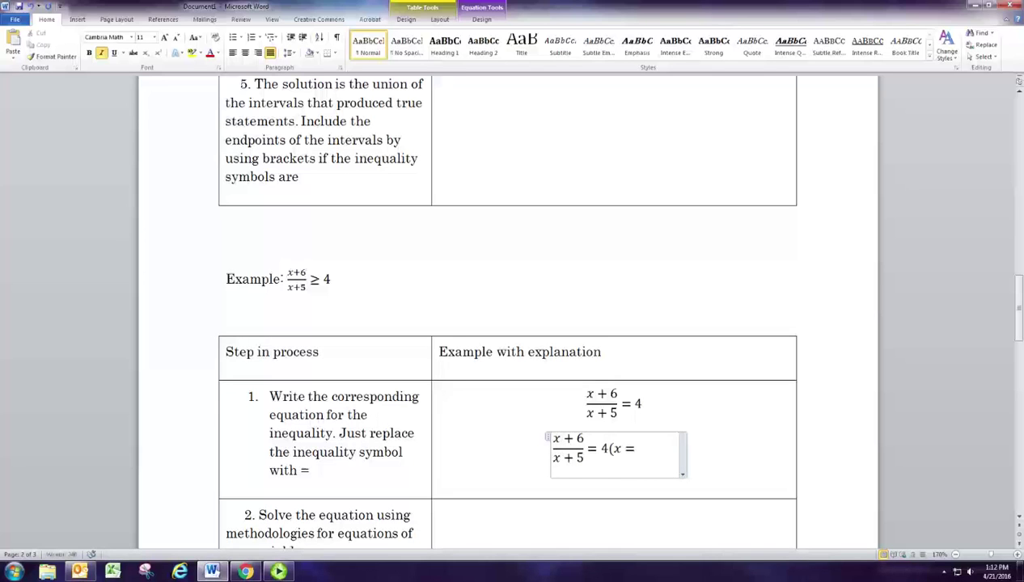
pyautogui.press('BackSpace')
pyautogui.write('+5)')
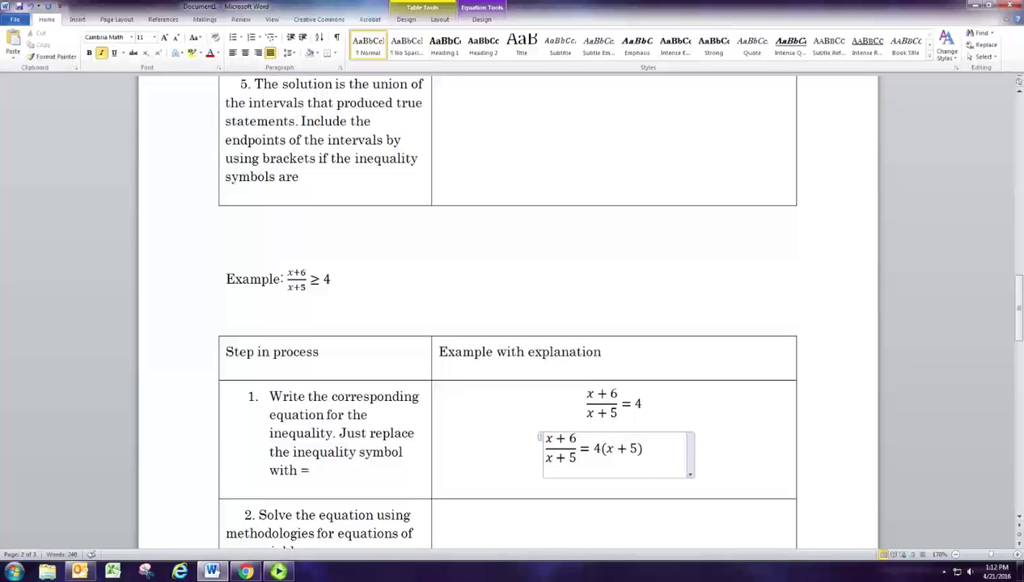
pyautogui.write(')')
pyautogui.press('Left')
pyautogui.press('Up')
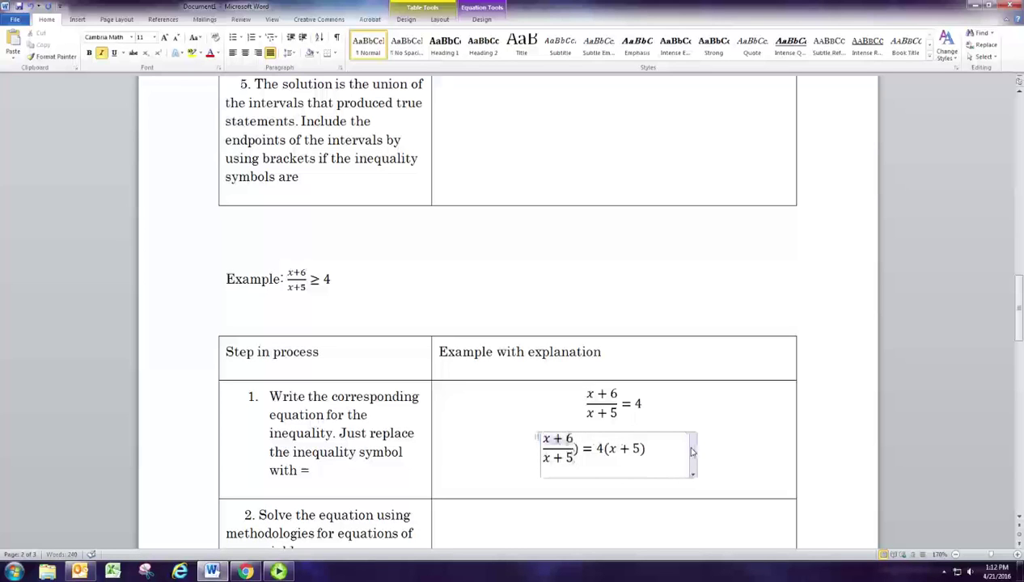
pyautogui.write('(')
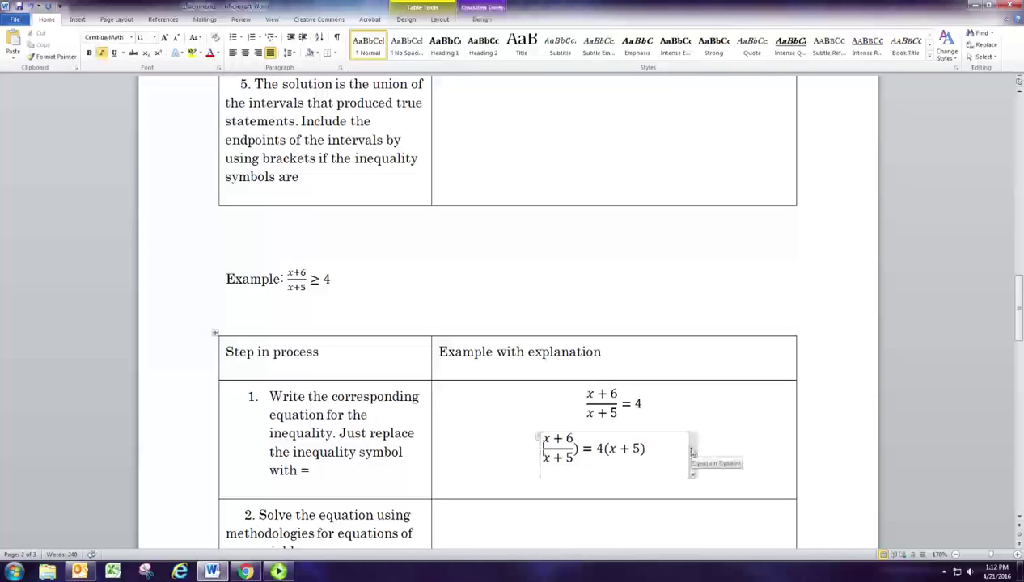
pyautogui.write('x(+5)')
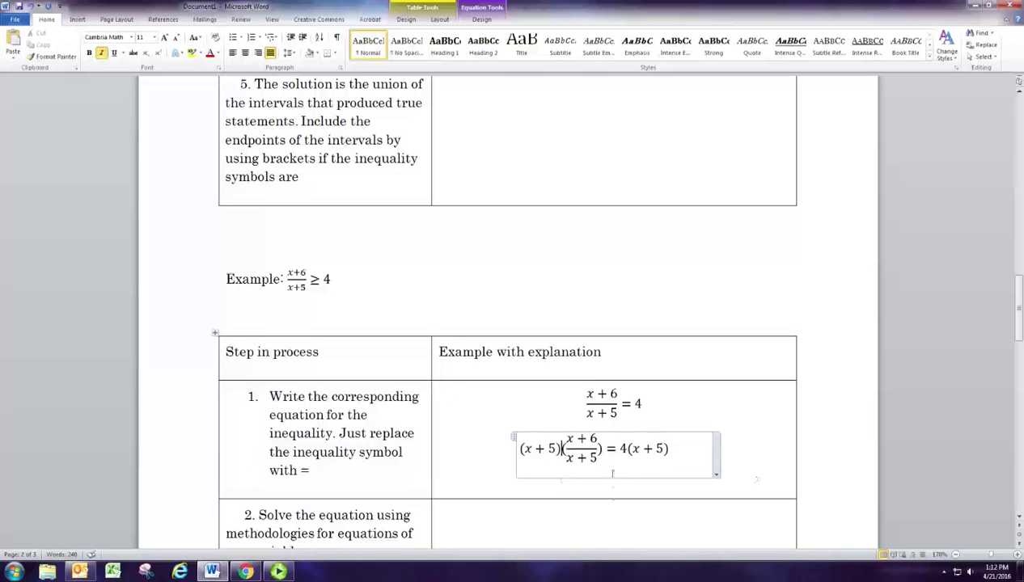
pyautogui.click(693, 461)
pyautogui.press('Return')
pyautogui.moveTo(542, 449); pyautogui.dragTo(618, 461)
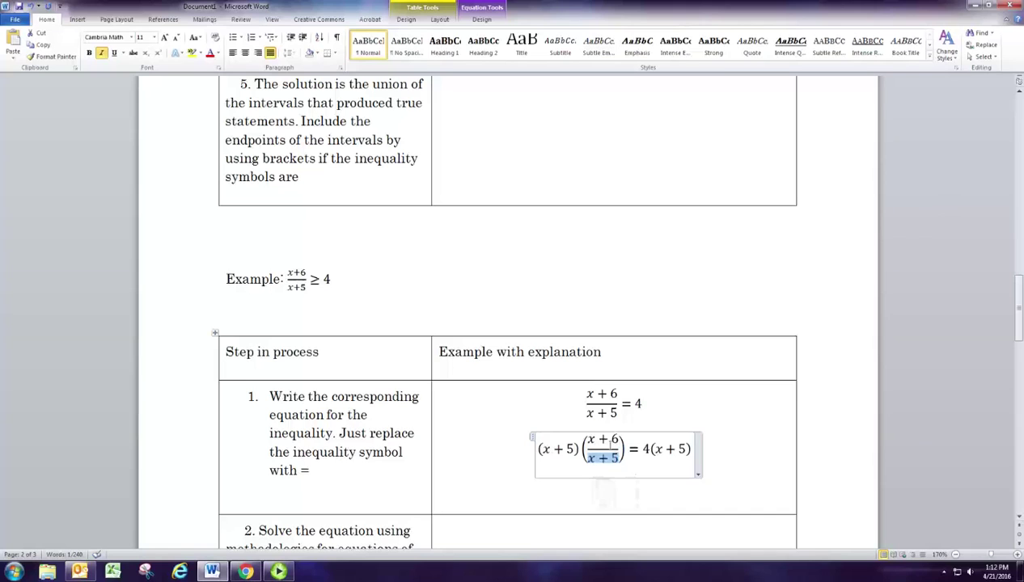
pyautogui.click(623, 499)
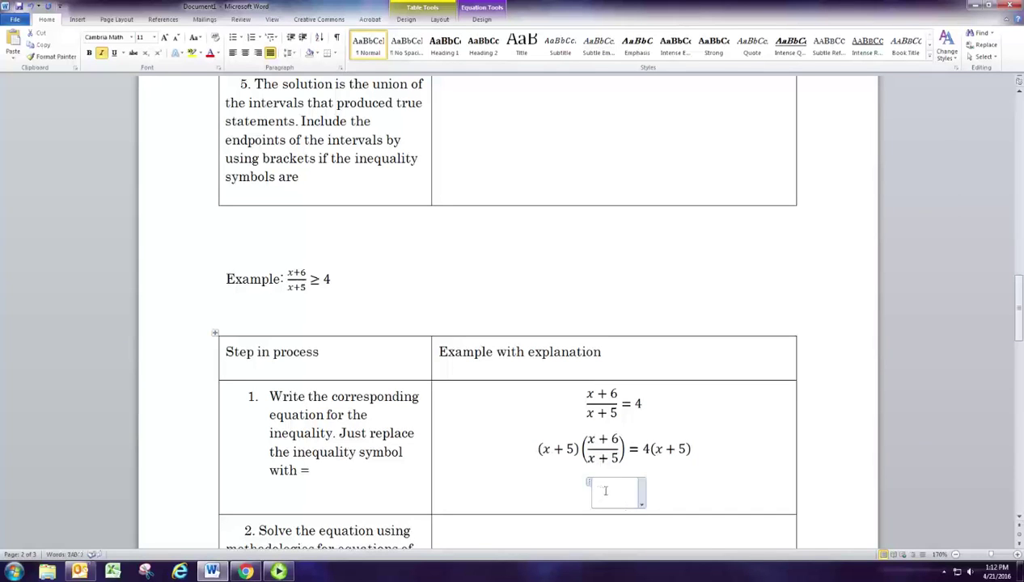
# Write x + 6 = 4(x + 5), then x + 6 = 4x + 20 on the next equation line.
pyautogui.write('x+6=')
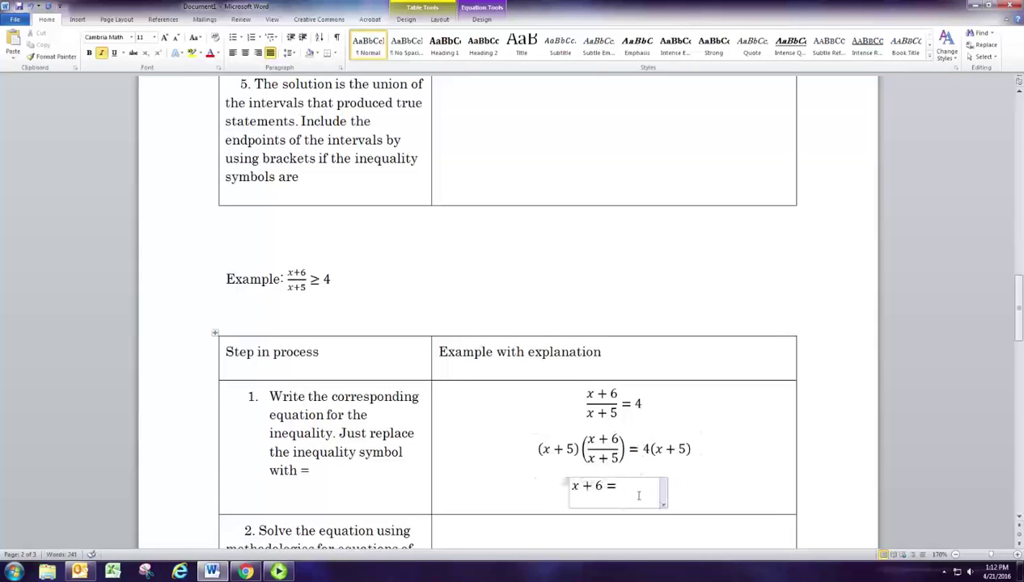
pyautogui.write('4(x')
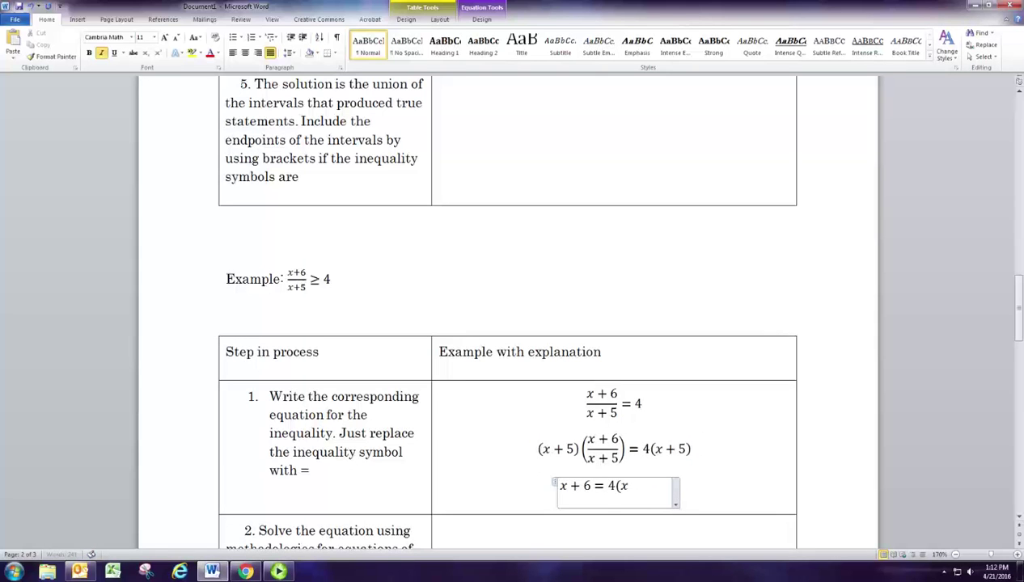
pyautogui.write(' + 5)')
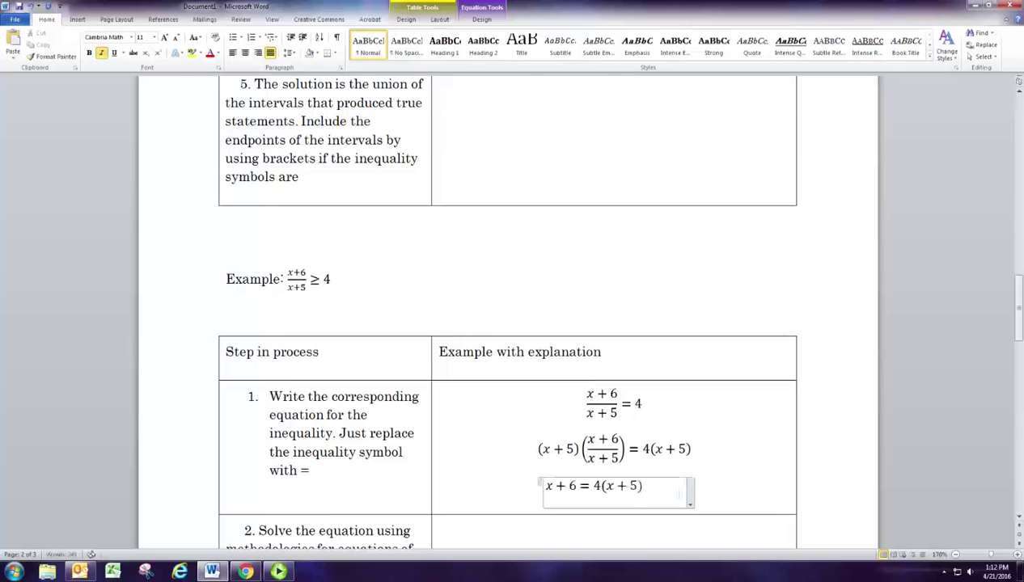
pyautogui.press('Return')
pyautogui.scroll(-2, 679, 488)
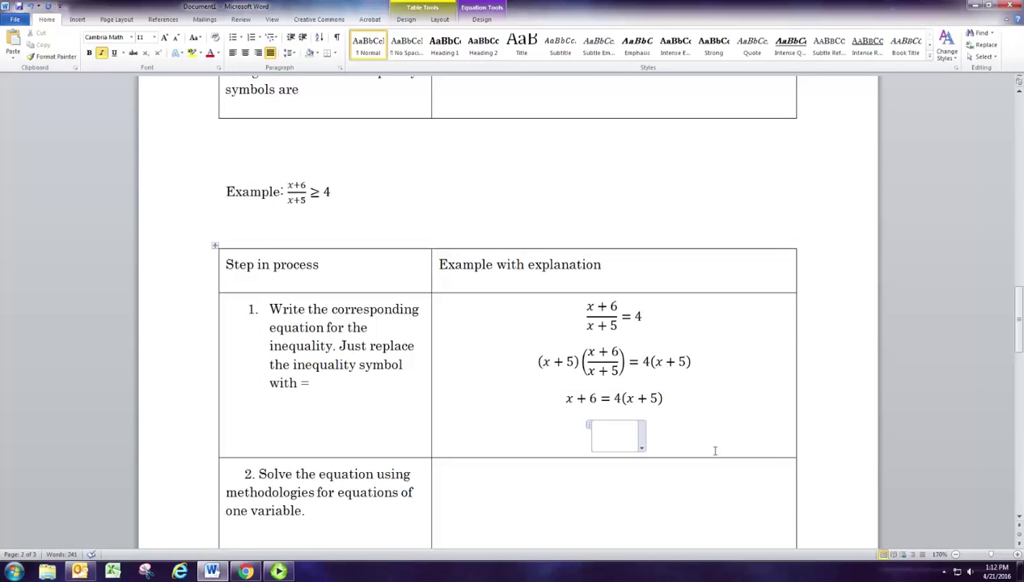
pyautogui.write('x + 6 = ')
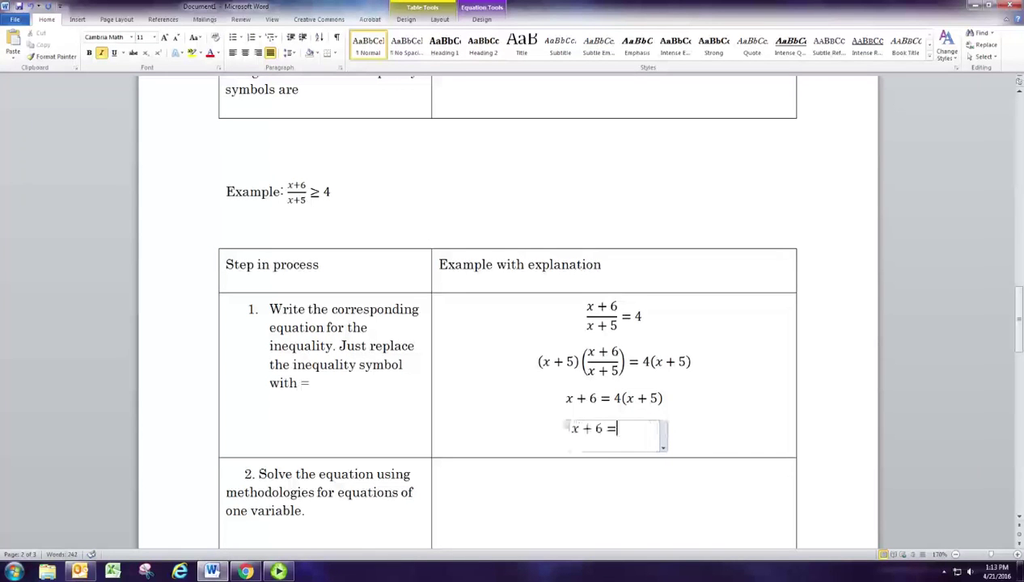
pyautogui.write('4')
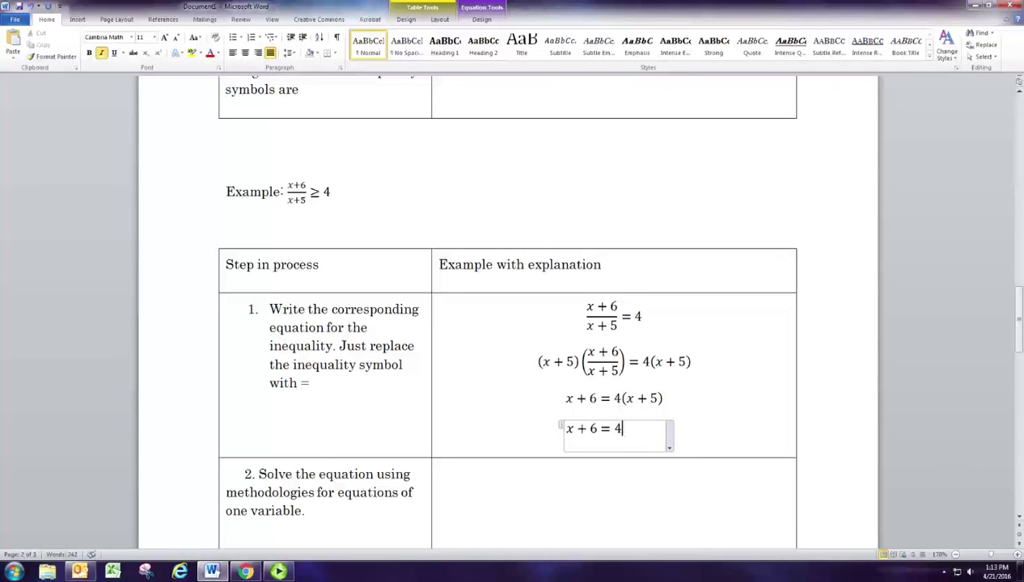
pyautogui.write('x ')
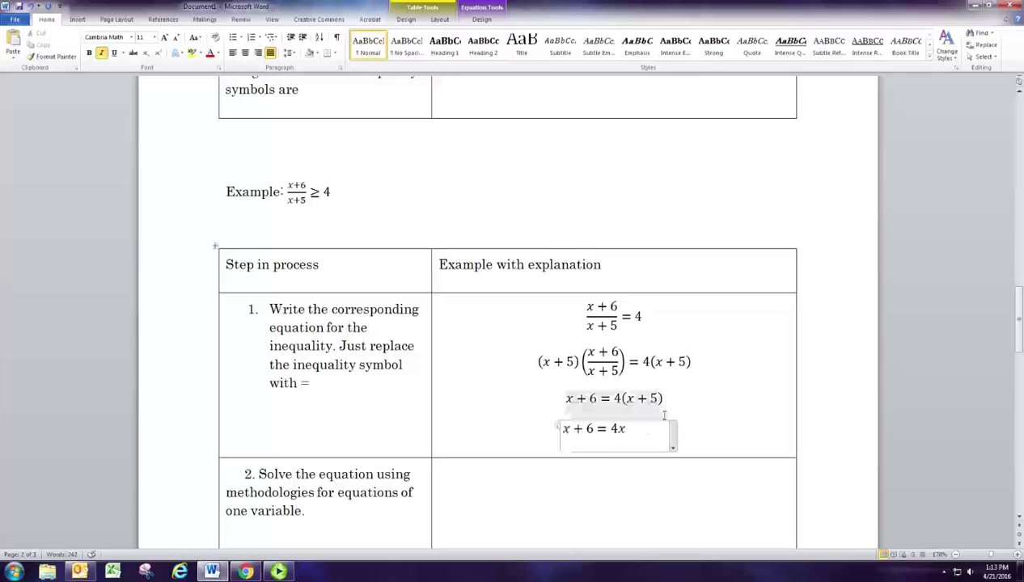
pyautogui.write('+ 20')
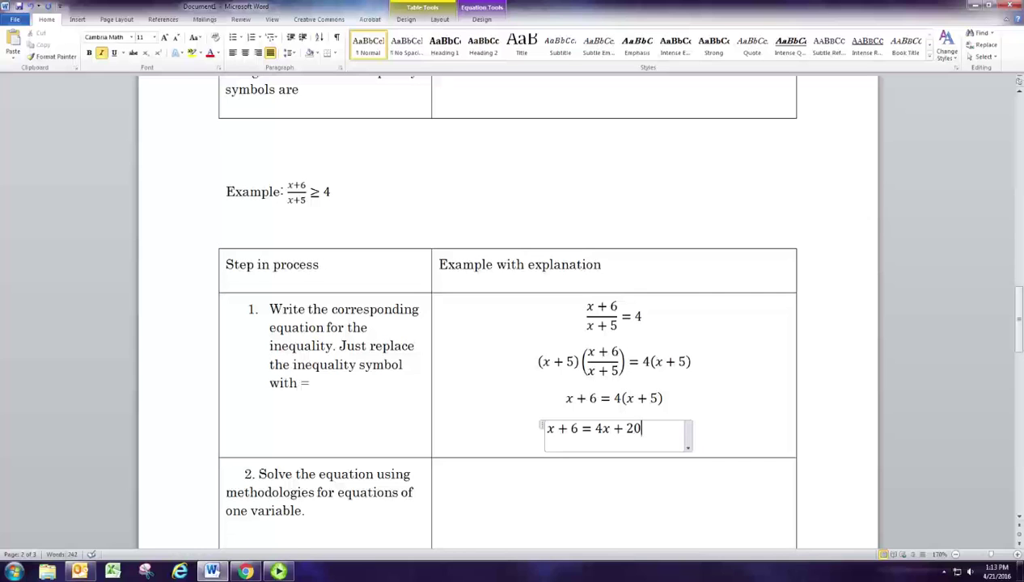
pyautogui.press('Return')
# Write x + 6 = 4x + 20 with −x inserted on both sides.
pyautogui.write('x + 6 = 4x ')
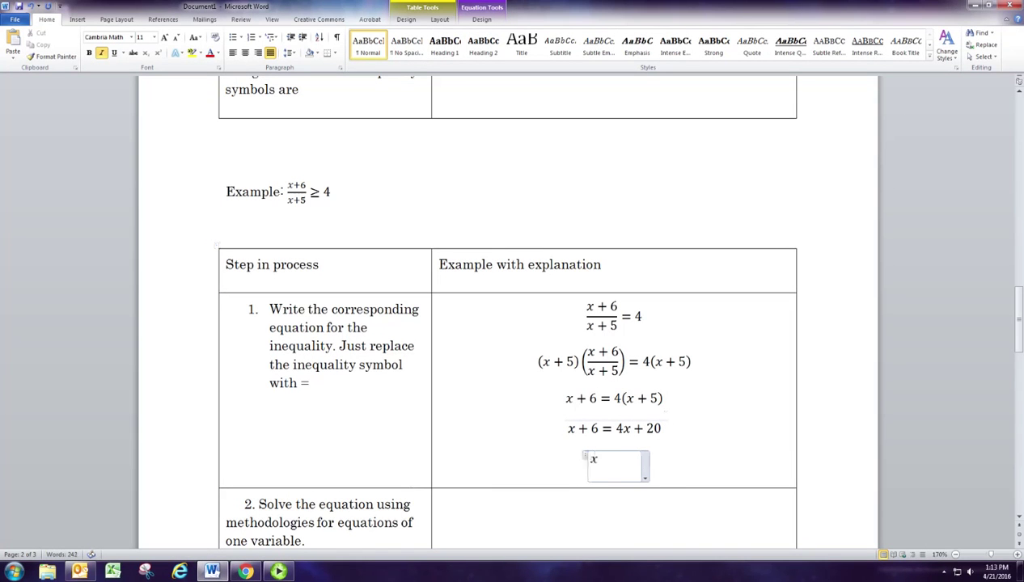
pyautogui.write('+ 20')
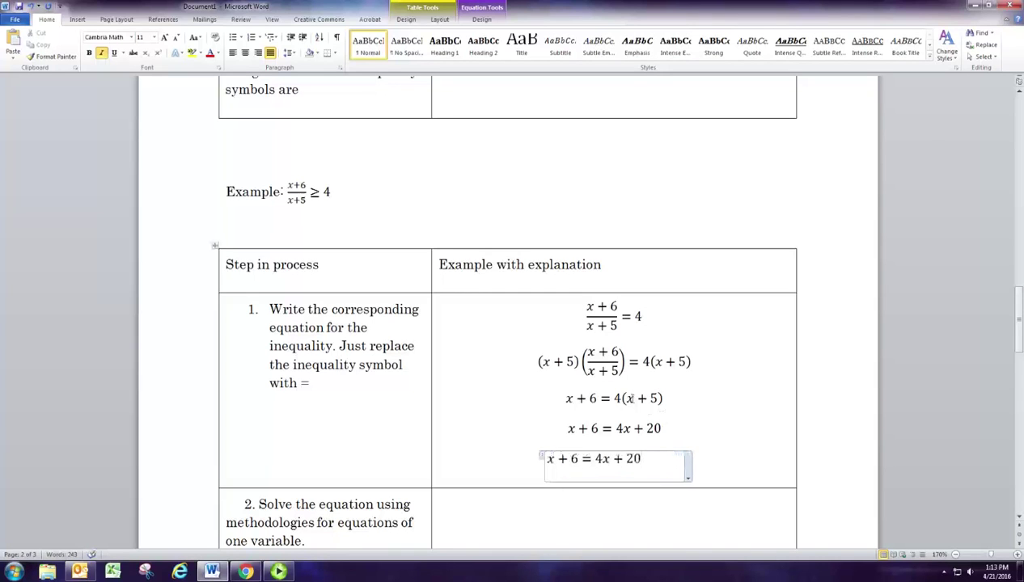
pyautogui.click(560, 463)
pyautogui.write('-x')
pyautogui.press('Right')
pyautogui.press('Right')
pyautogui.press('Right')
pyautogui.press('Right')
pyautogui.press('Right')
pyautogui.write('-x')
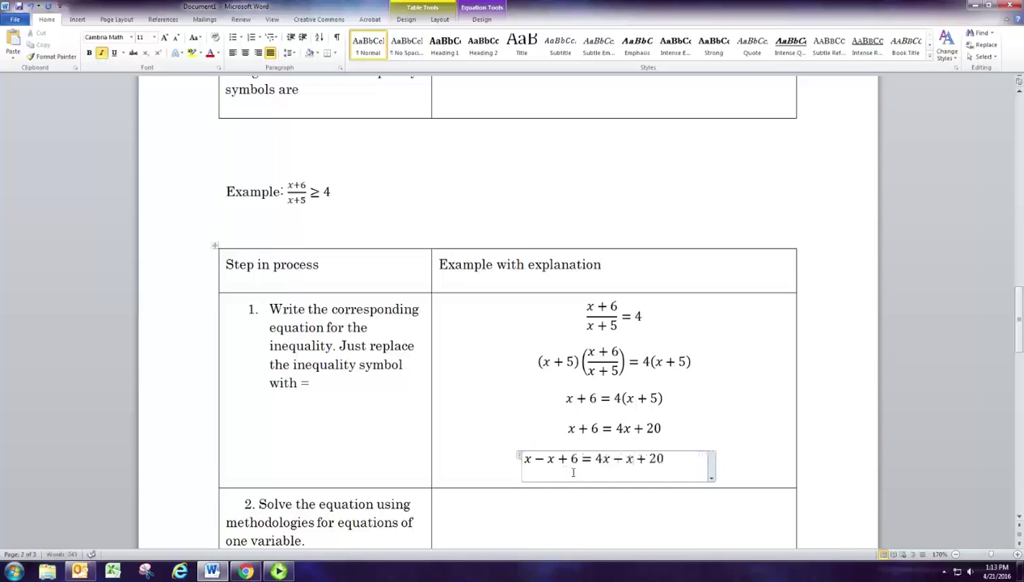
# Simplify to 6 = 3x + 20 and start the next line as 6 = 3x + 20 − 20.
pyautogui.click(569, 459)
pyautogui.press('BackSpace')
pyautogui.press('BackSpace')
pyautogui.press('BackSpace')
pyautogui.press('BackSpace')
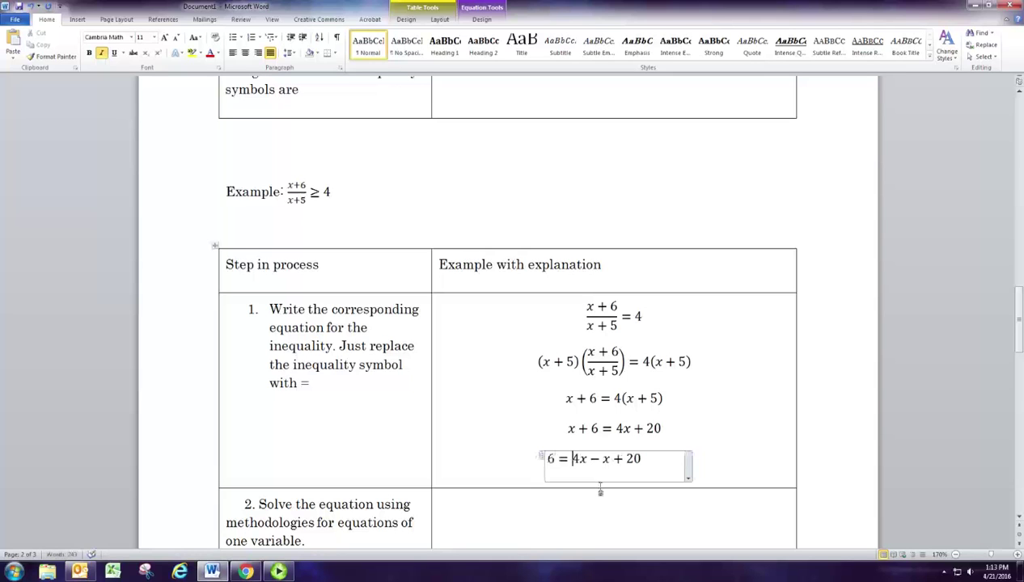
pyautogui.press('Right')
pyautogui.press('Right')
pyautogui.press('Delete')
pyautogui.write('3')
pyautogui.press('Right')
pyautogui.press('Delete')
pyautogui.press('Delete')
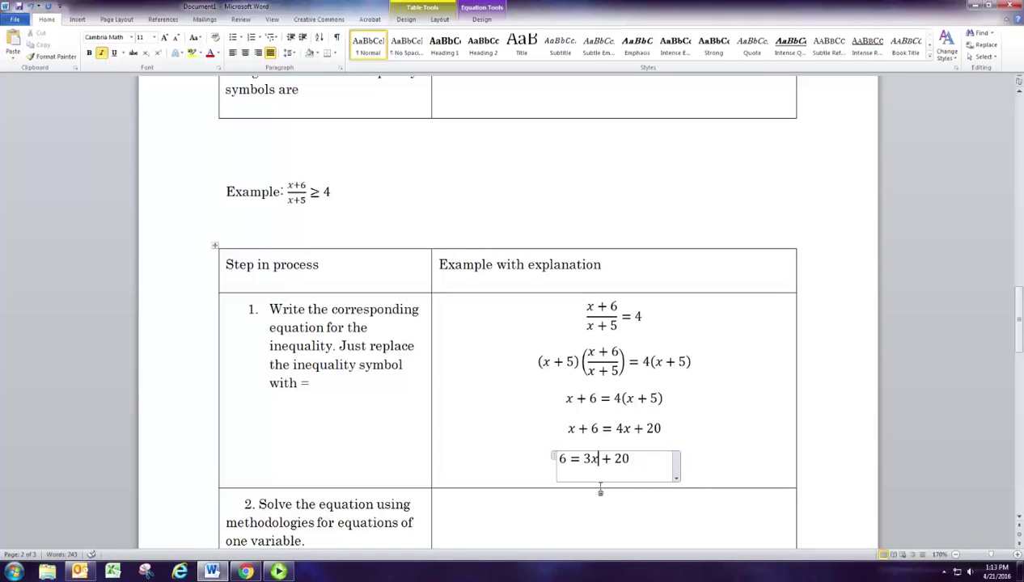
pyautogui.click(634, 467)
pyautogui.press('Return')
pyautogui.write('6=3x+20')
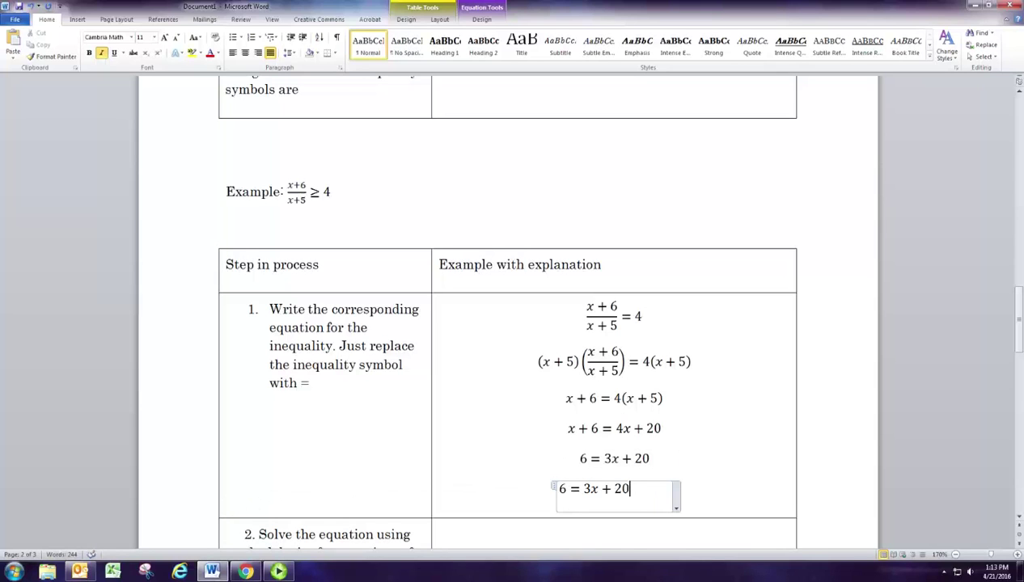
pyautogui.write('-20')
# Subtract 20 from both sides and reduce the line to −14 = 3x.
pyautogui.press('Left')
pyautogui.press('Left')
pyautogui.press('Left')
pyautogui.press('Left')
pyautogui.press('Left')
pyautogui.press('Left')
pyautogui.press('Left')
pyautogui.press('Left')
pyautogui.press('Left')
pyautogui.write('-20')
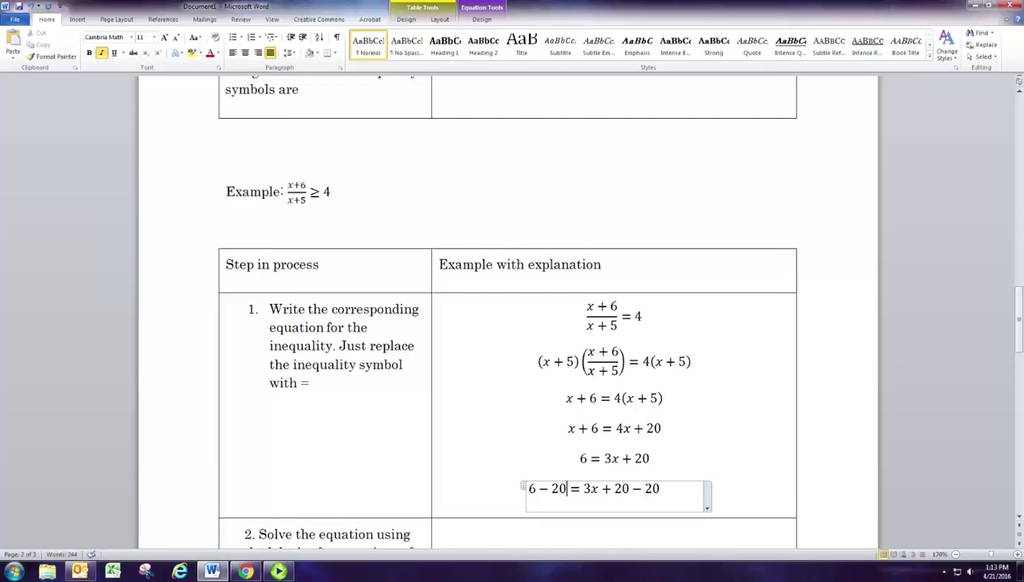
pyautogui.press('BackSpace')
pyautogui.press('BackSpace')
pyautogui.press('BackSpace')
pyautogui.press('BackSpace')
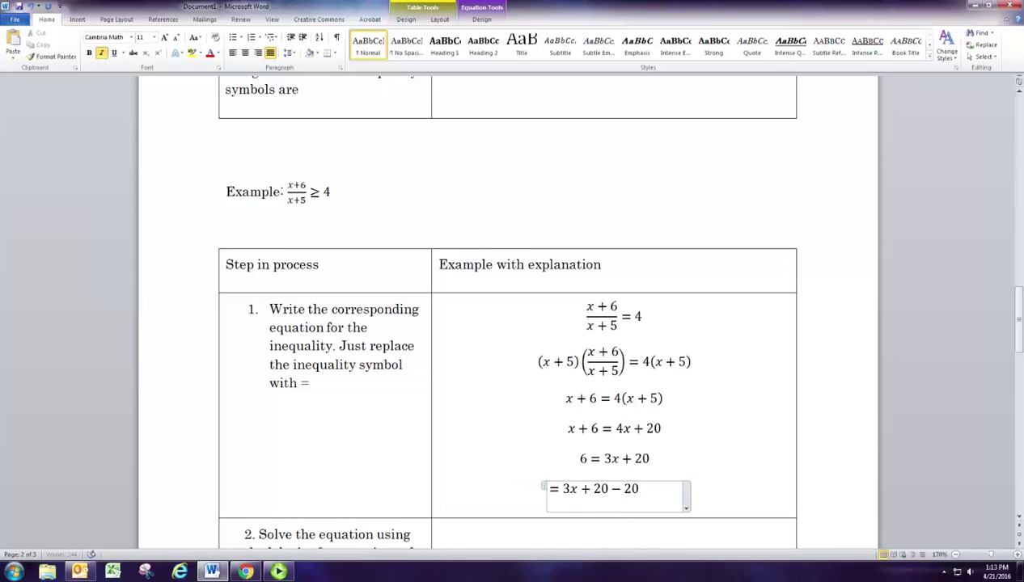
pyautogui.write('-14')
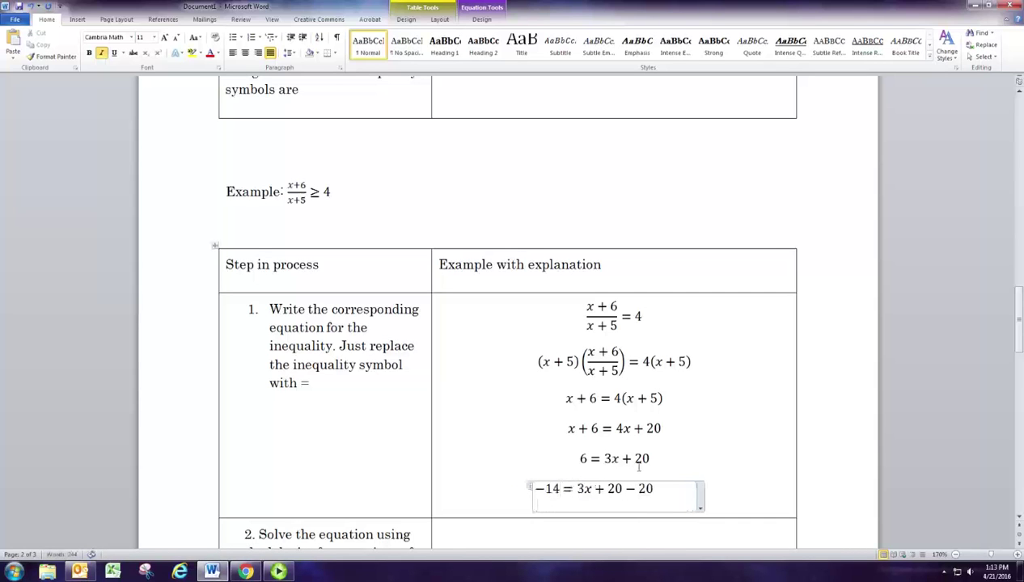
pyautogui.press('Delete')
pyautogui.press('Delete')
pyautogui.press('Delete')
pyautogui.press('Delete')
pyautogui.press('Delete')
pyautogui.press('Delete')
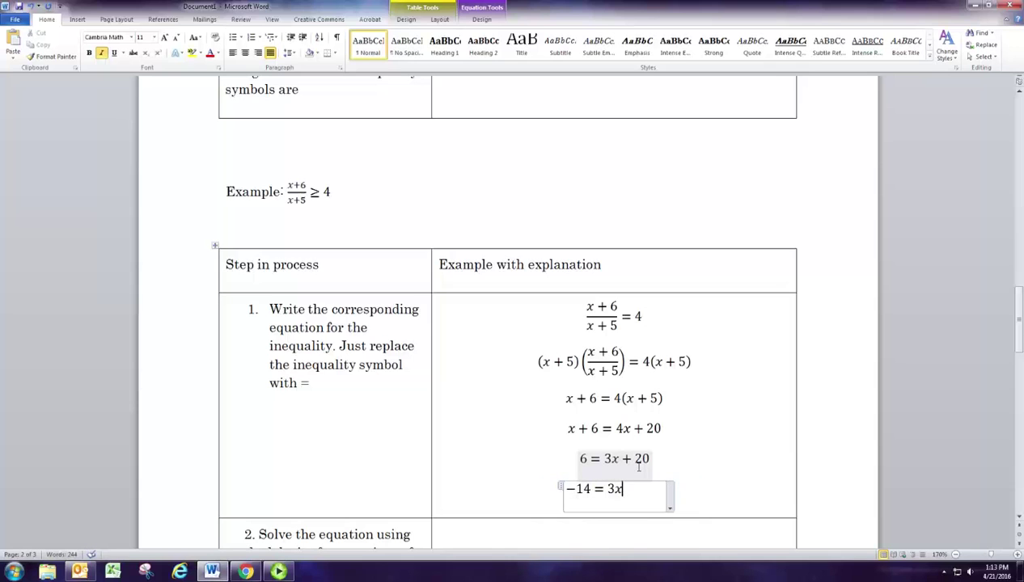
# Turn −14 into the stacked fraction −14/3 and remove the 3 before x.
pyautogui.moveTo(565, 490); pyautogui.dragTo(591, 497)
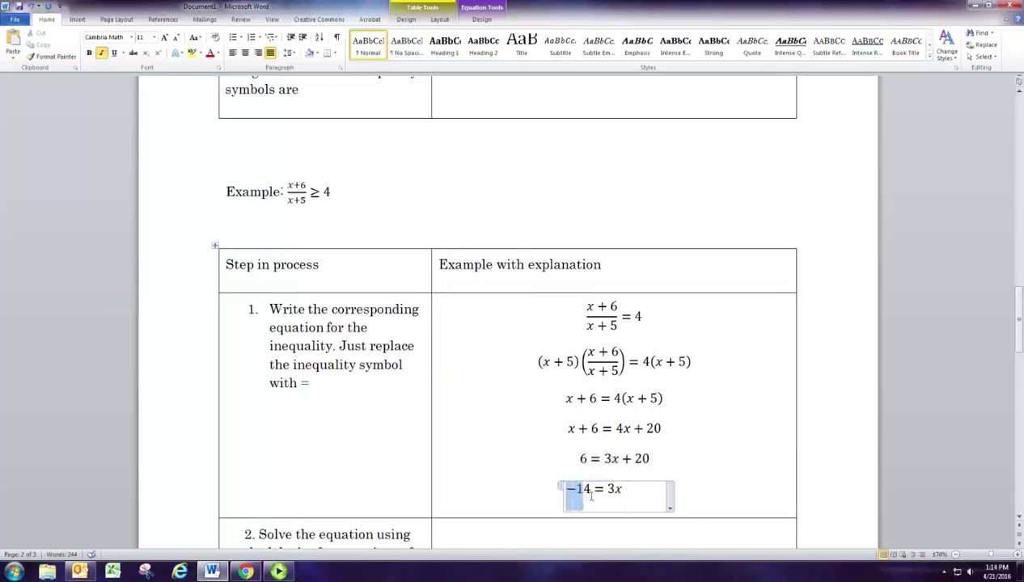
pyautogui.click(482, 19)
pyautogui.click(430, 40)
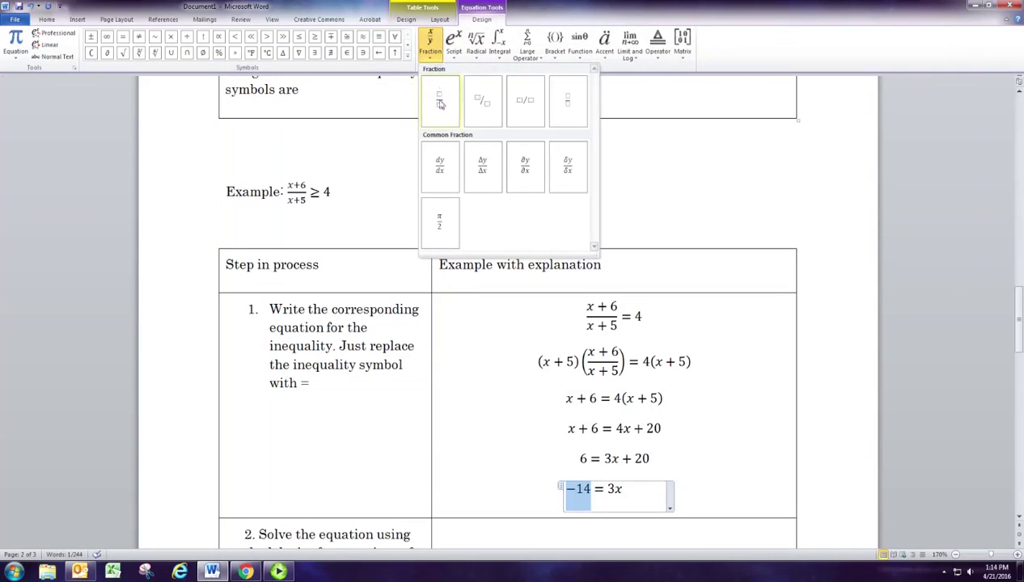
pyautogui.click(441, 101)
pyautogui.write('3')
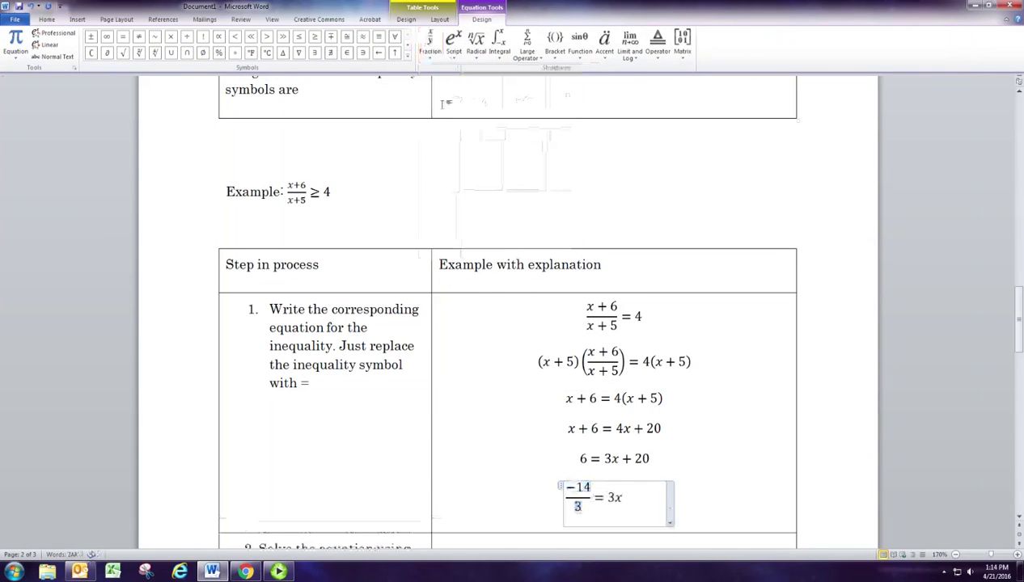
pyautogui.press('Delete')
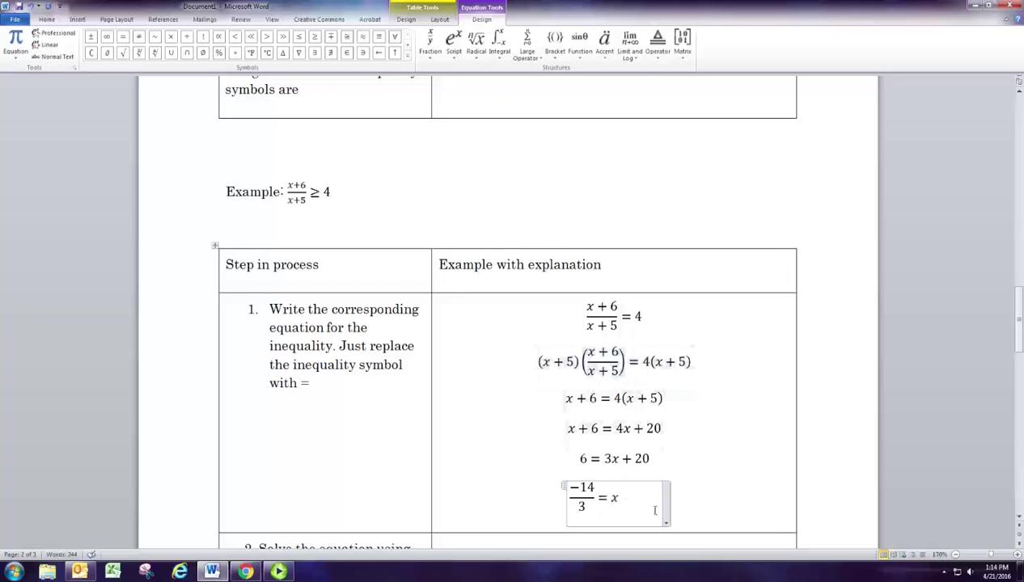
# Append the restriction x ≠ −5 after −14/3 = x.
pyautogui.write(',x')
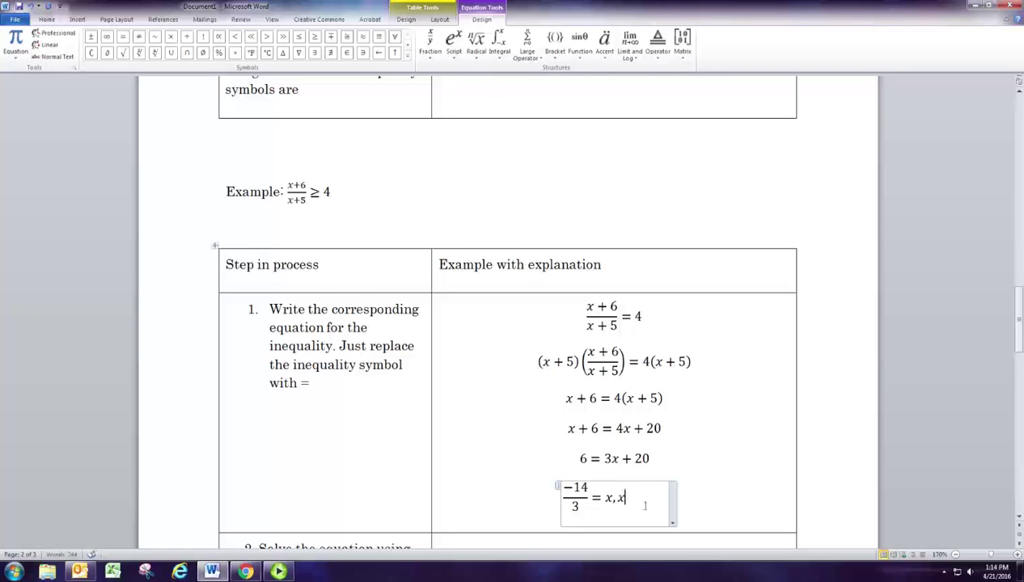
pyautogui.click(139, 37)
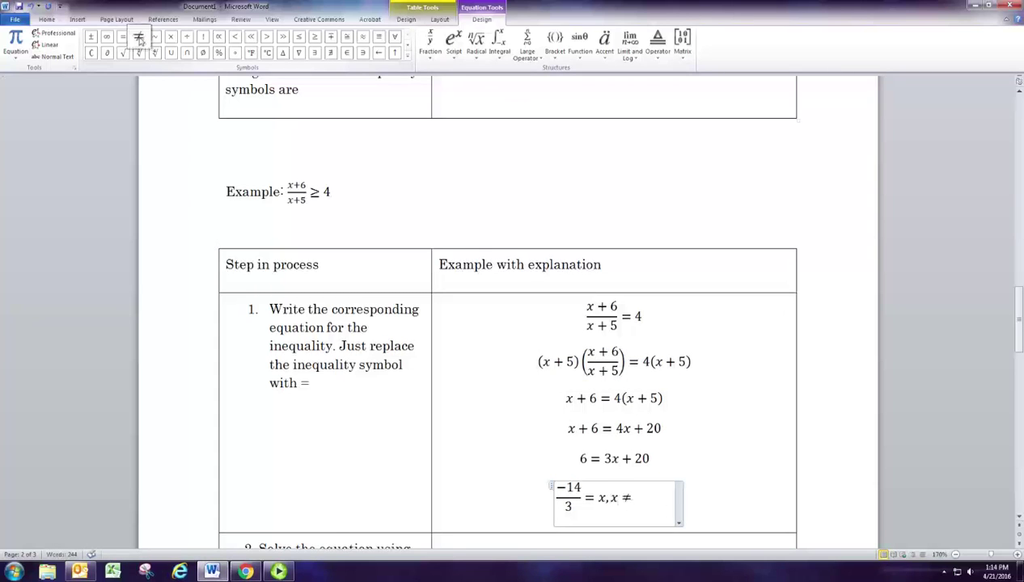
pyautogui.write('-5')
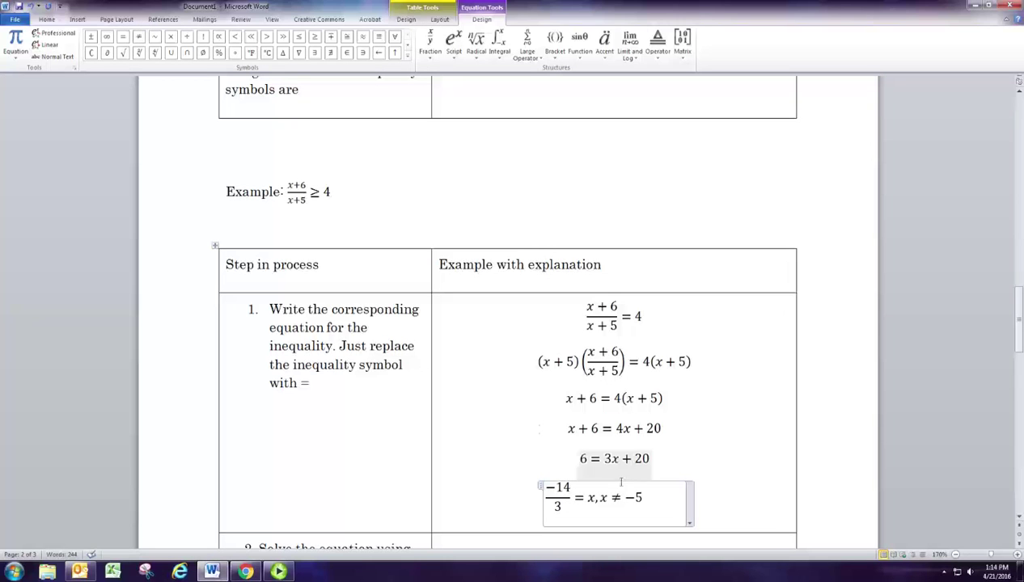
pyautogui.click(591, 330)
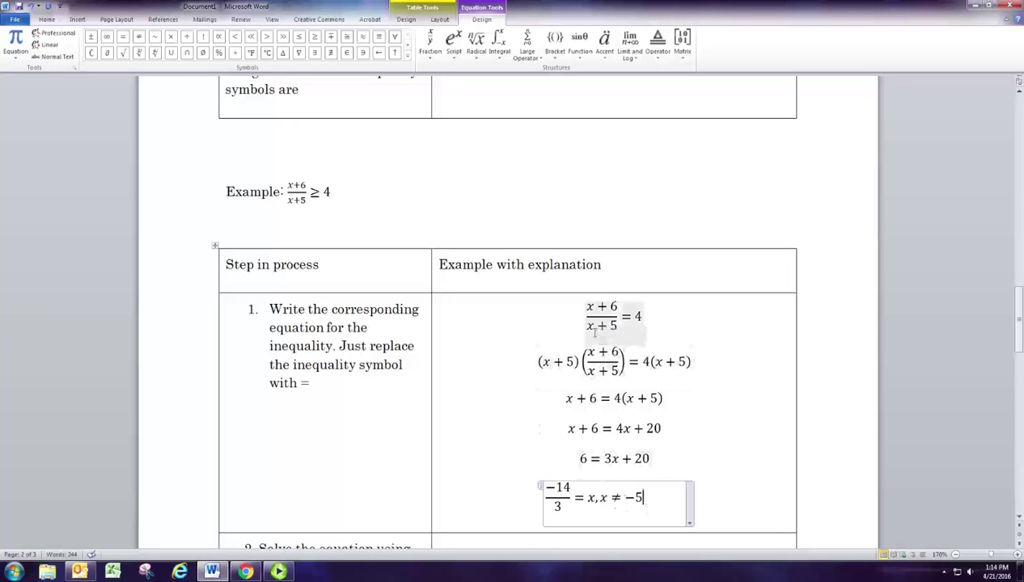
# Check the x + 5 denominator, then add an empty line below −14/3 = x, x ≠ −5.
pyautogui.moveTo(591, 330); pyautogui.dragTo(619, 329)
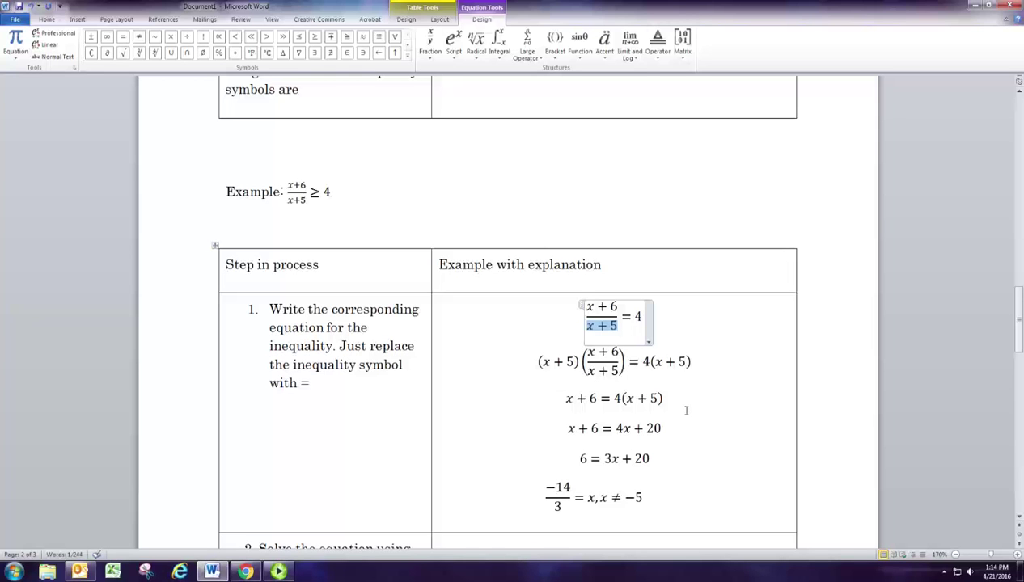
pyautogui.scroll(-1, 686, 410)
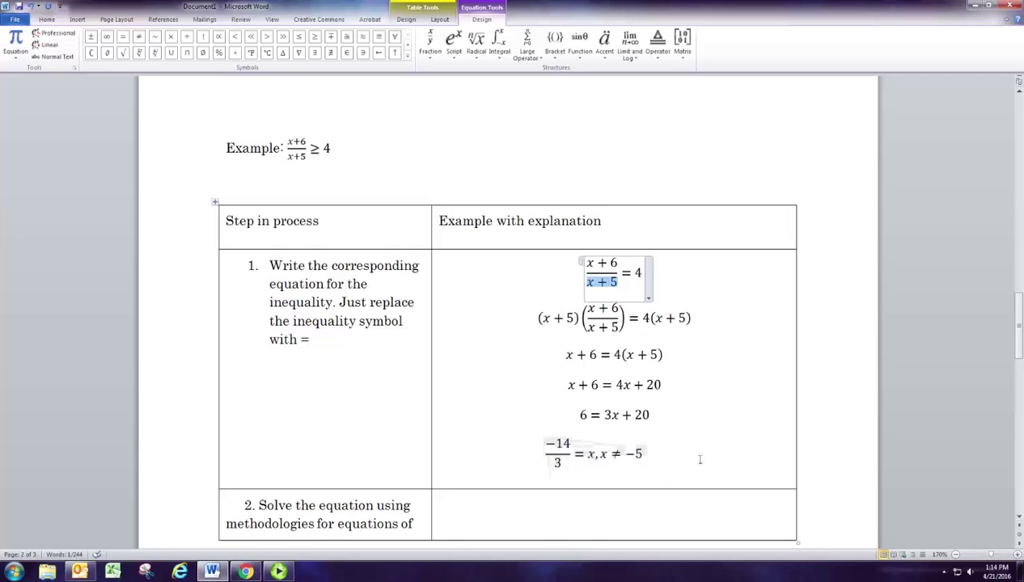
pyautogui.click(645, 455)
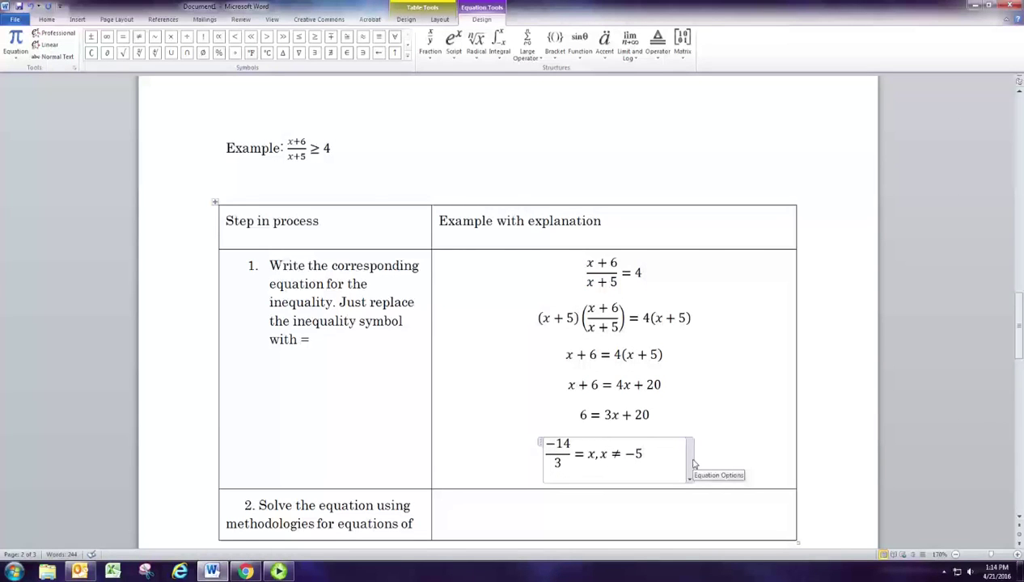
pyautogui.press('Return')
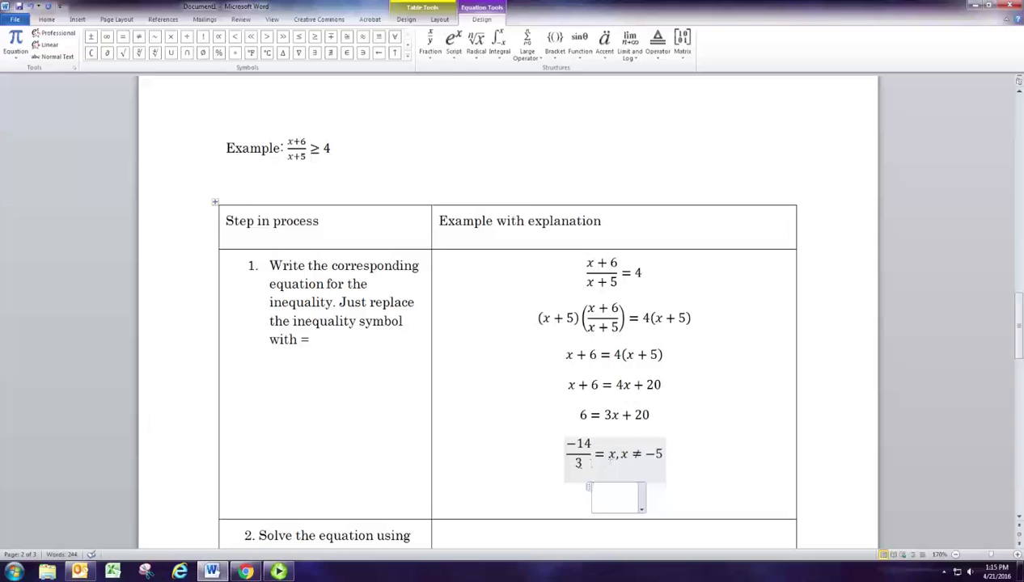
# Write the first interval (−∞,−5) followed by a union symbol.
pyautogui.write('(-')
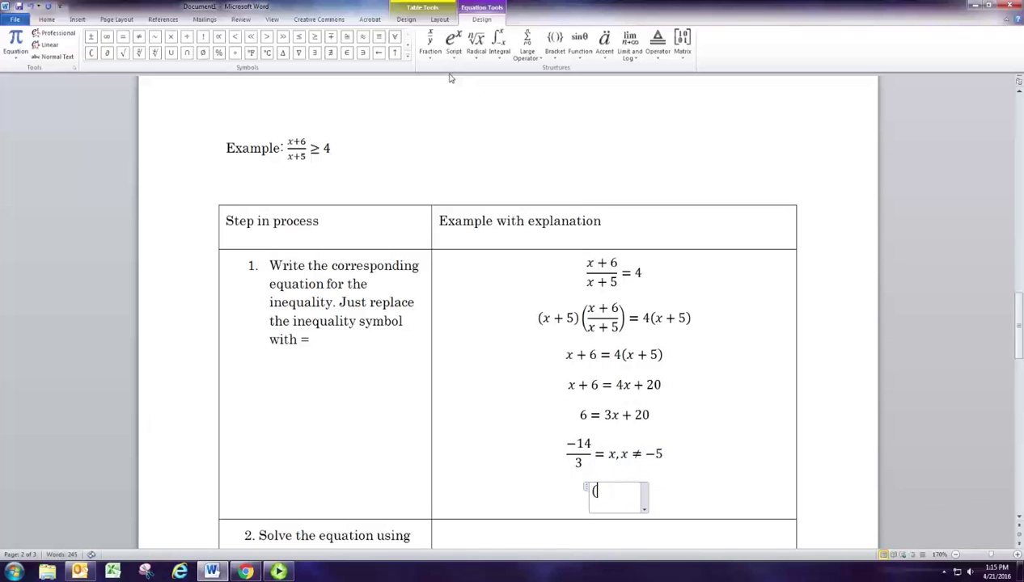
pyautogui.click(111, 41)
pyautogui.write(',-')
pyautogui.write('5)')
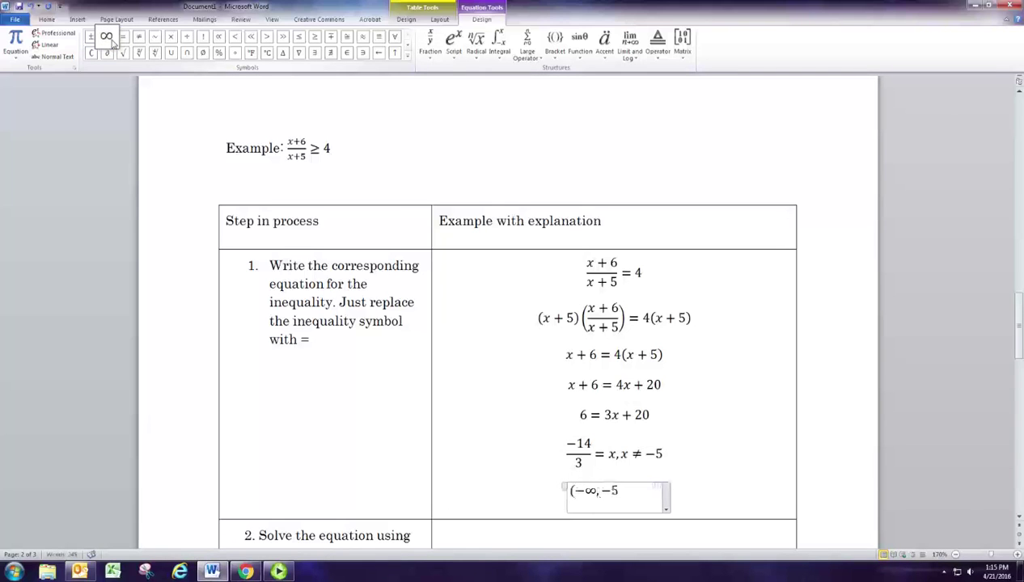
pyautogui.click(171, 53)
# Add the interval (−5,−14/3) using a stacked fraction, followed by another union symbol.
pyautogui.write('(-5,')
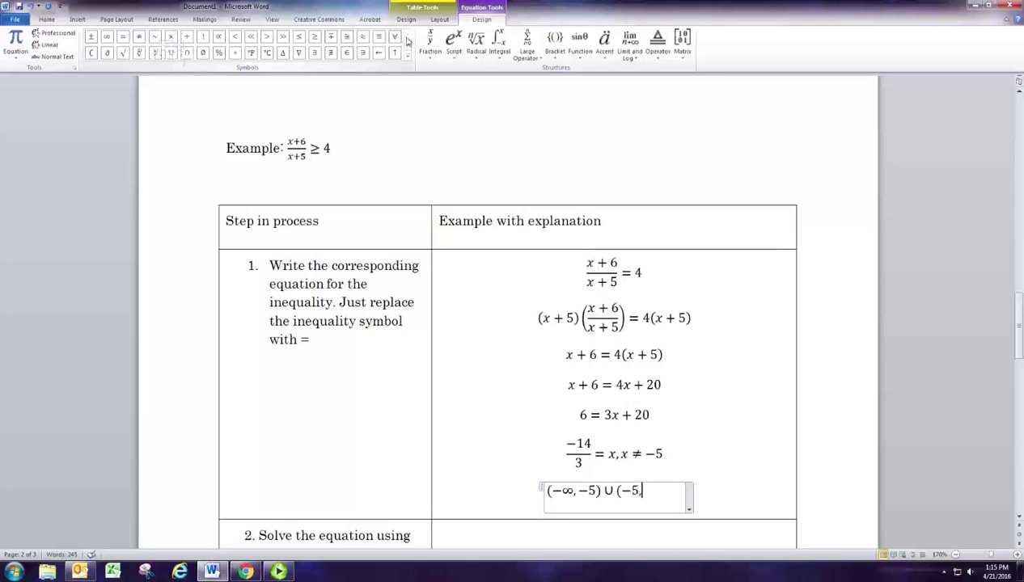
pyautogui.write('-')
pyautogui.click(430, 44)
pyautogui.click(438, 111)
pyautogui.write('14')
pyautogui.press('Down')
pyautogui.write('3')
pyautogui.press('Right')
pyautogui.write(')')
pyautogui.click(171, 53)
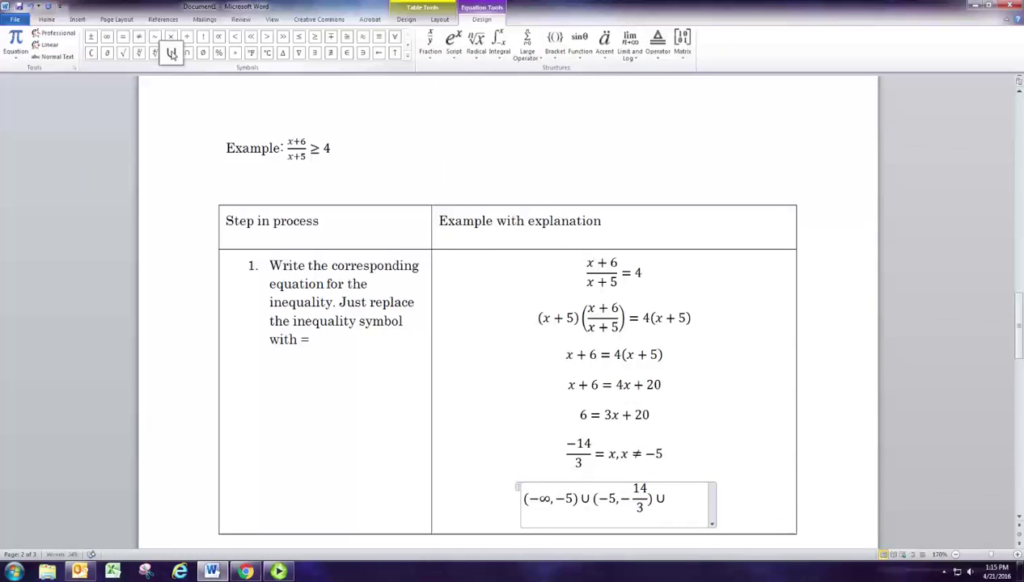
# Add the final interval (−14/3,∞) and start a new empty equation line.
pyautogui.write('(')
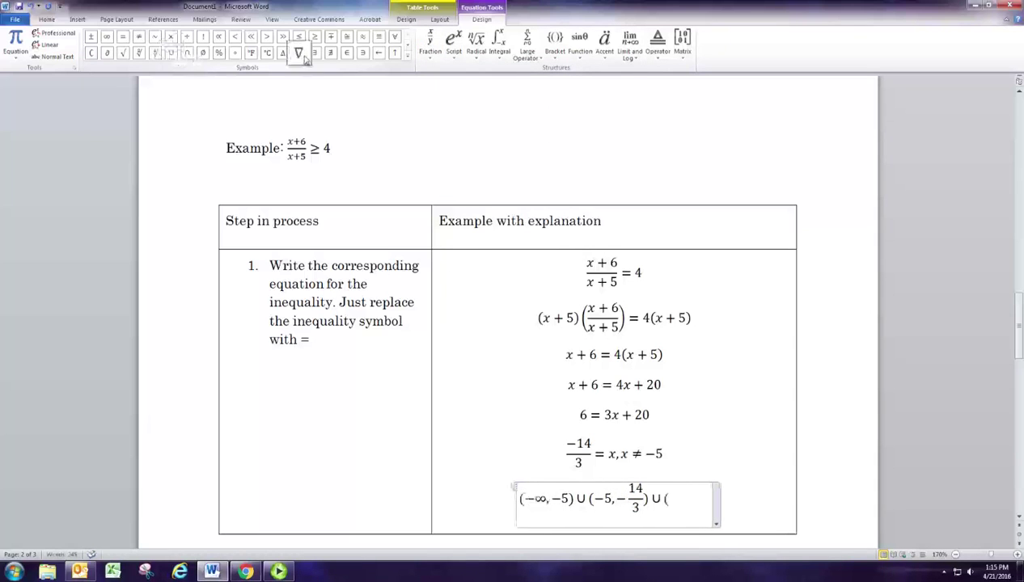
pyautogui.write('-')
pyautogui.click(431, 40)
pyautogui.click(445, 101)
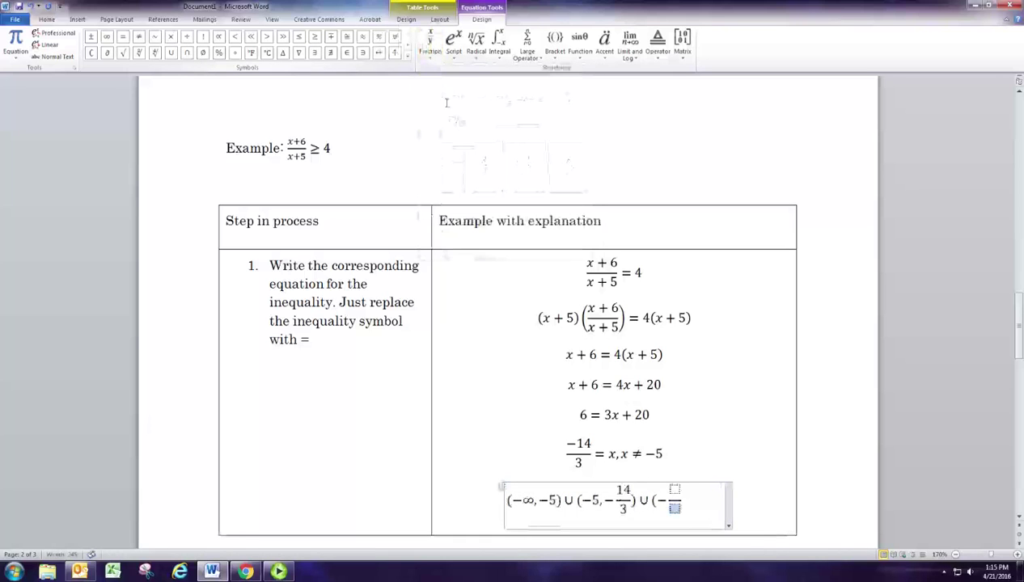
pyautogui.write('14/')
pyautogui.press('Right')
pyautogui.write('3')
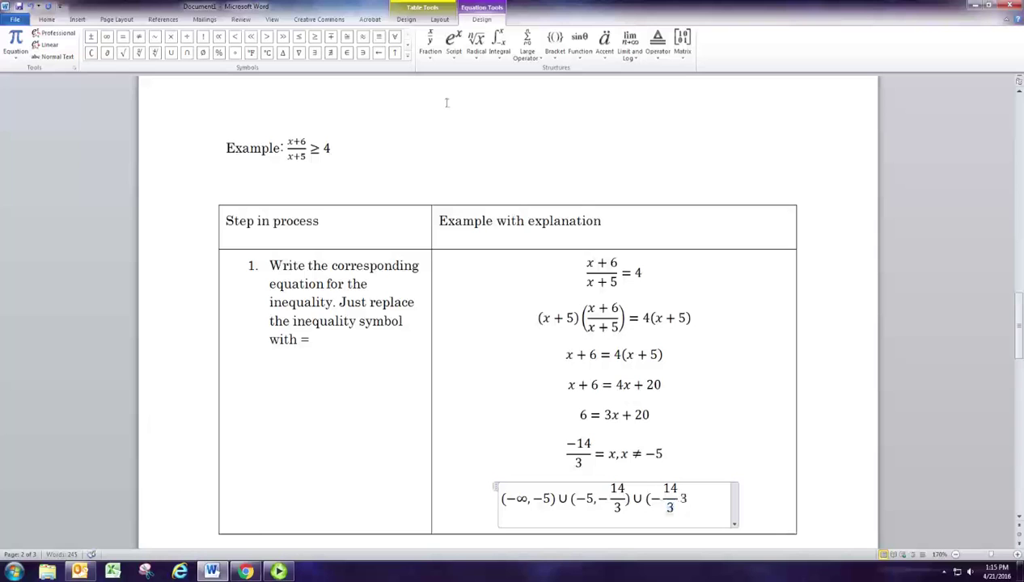
pyautogui.press('Right')
pyautogui.write(',')
pyautogui.click(106, 38)
pyautogui.write(')')
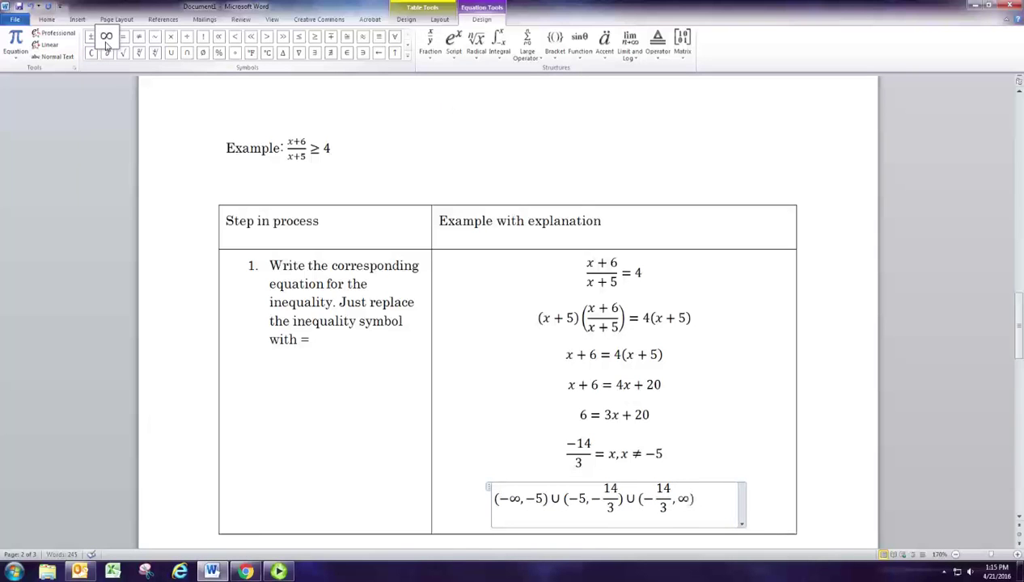
pyautogui.scroll(-1, 498, 396)
pyautogui.scroll(-1, 503, 394)
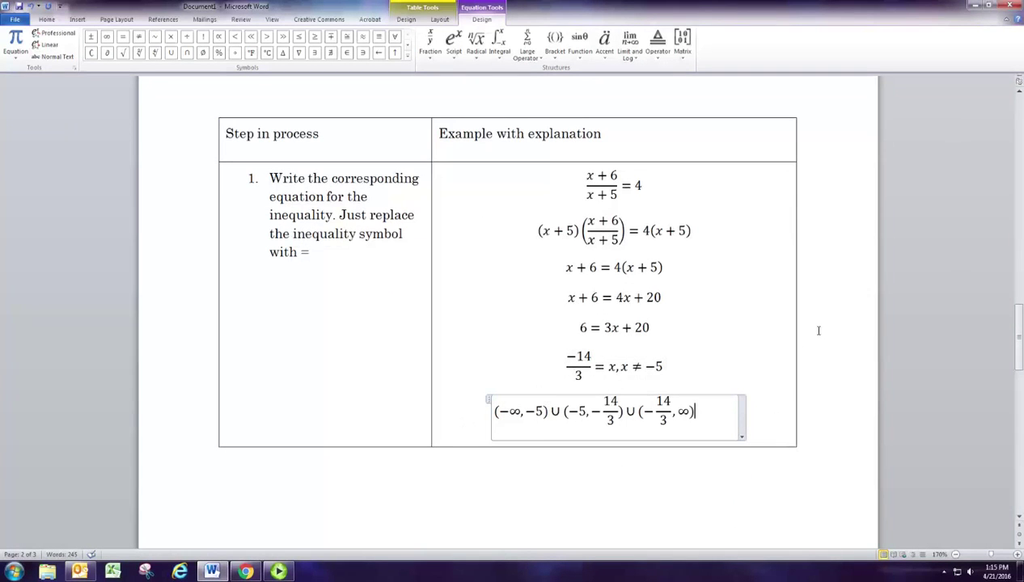
pyautogui.press('Return')
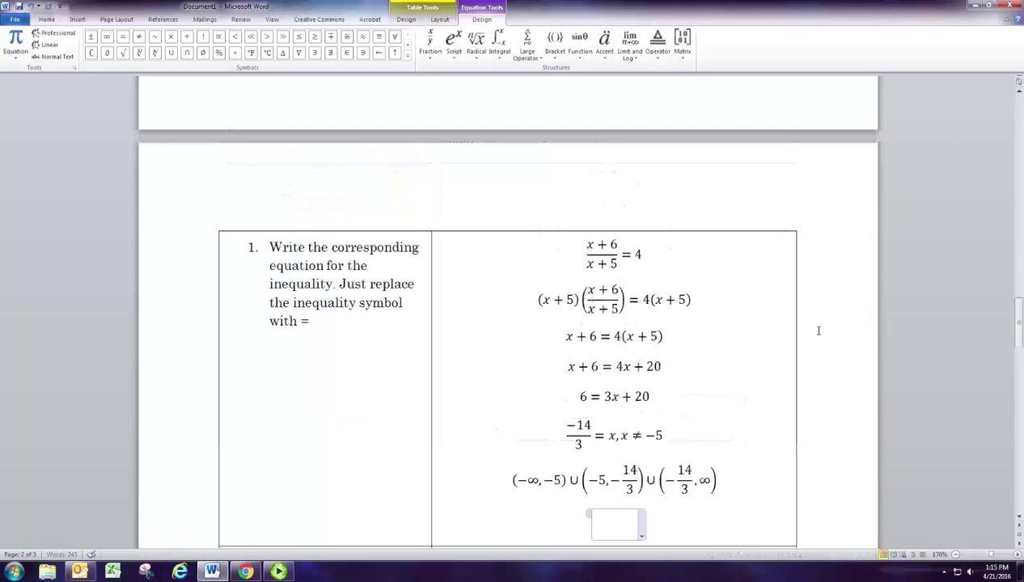
# Enter the test value x = −6 and select the Example inequality (x+6)/(x+5) ≥ 4.
pyautogui.scroll(-1, 555, 437)
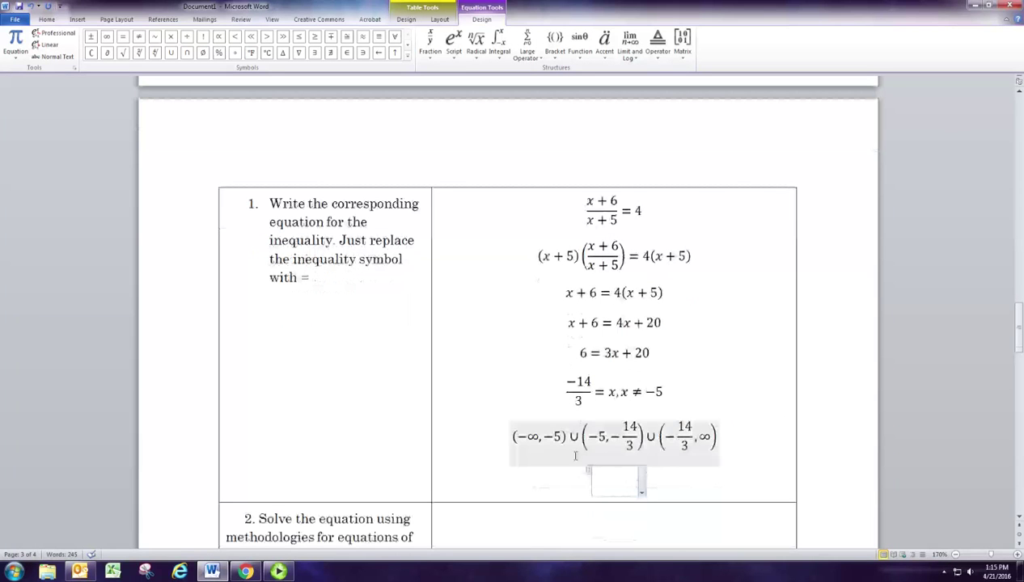
pyautogui.write('x=-6')
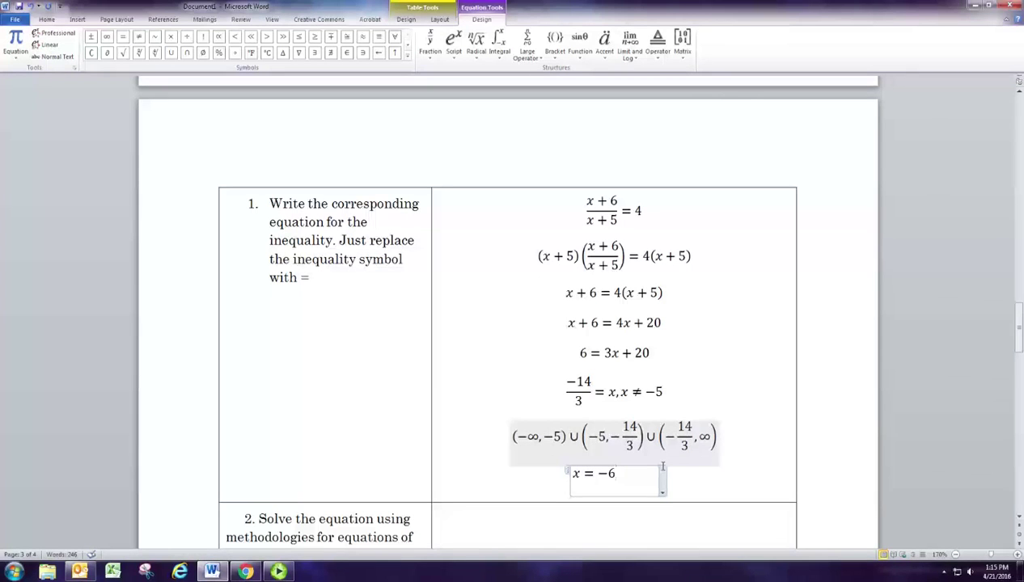
pyautogui.scroll(5, 663, 466)
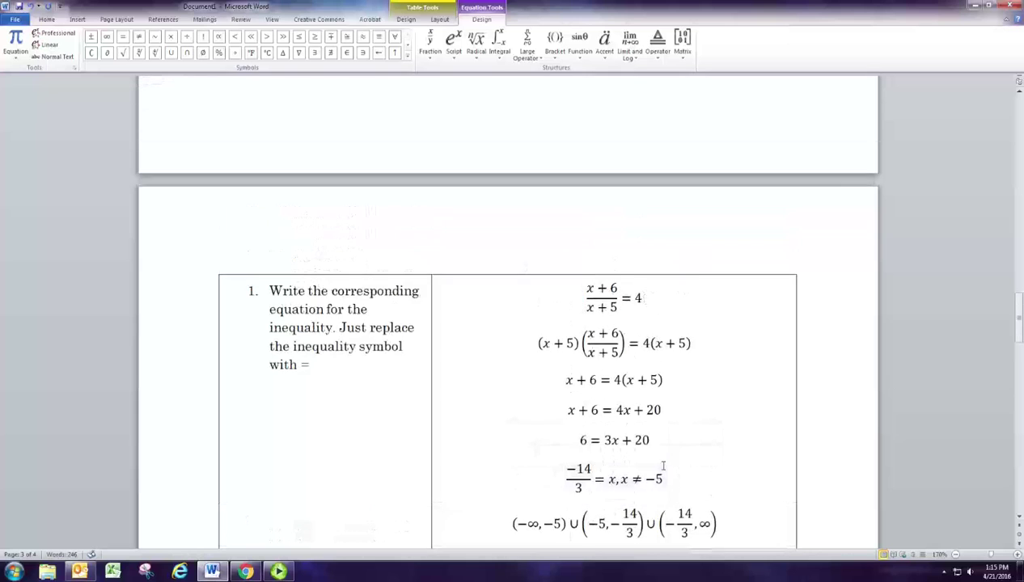
pyautogui.scroll(10, 662, 467)
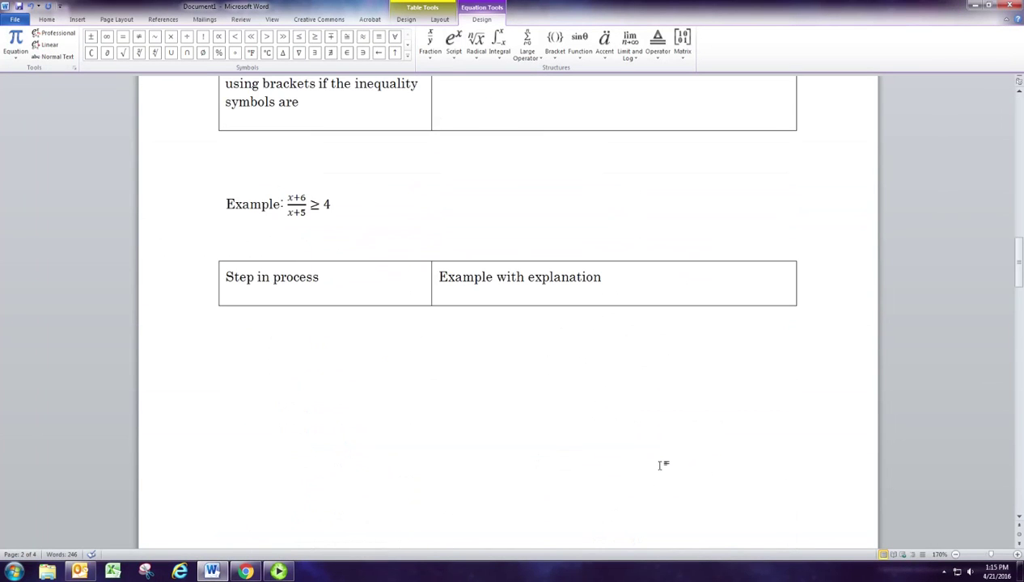
pyautogui.click(296, 203)
pyautogui.click(283, 196)
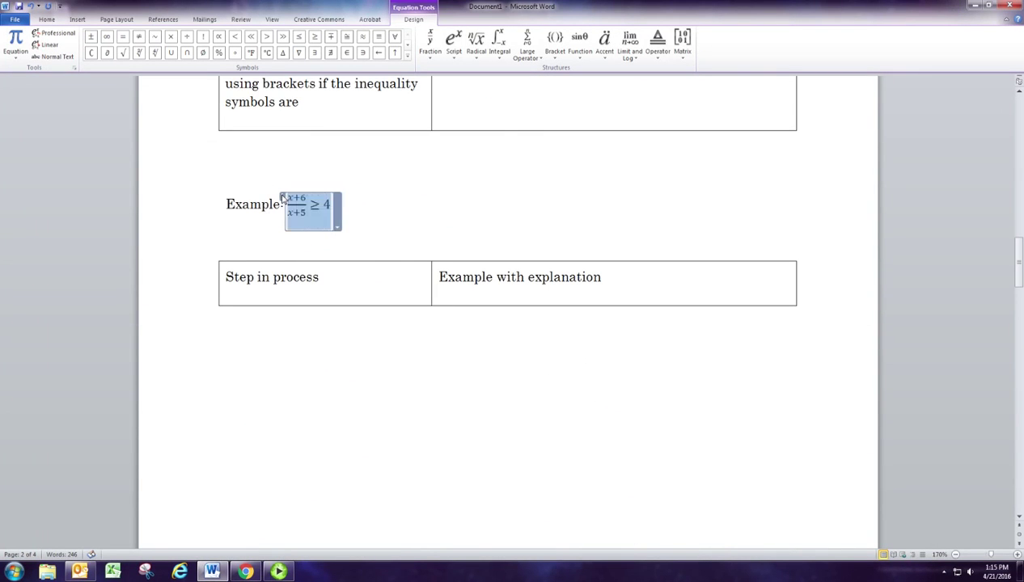
# Paste the copied inequality on a new line below x = −6.
pyautogui.scroll(-10, 416, 307)
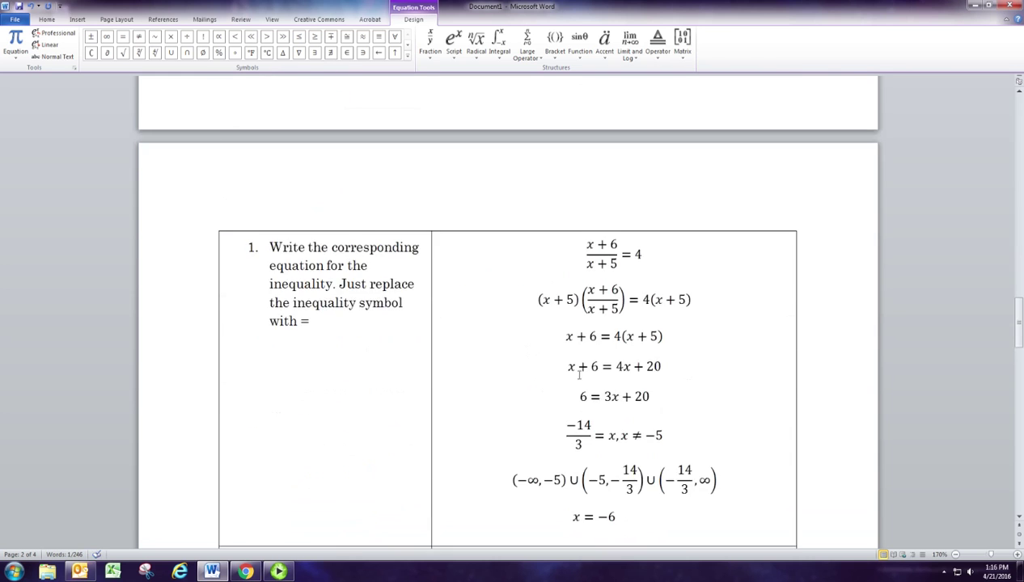
pyautogui.click(660, 476)
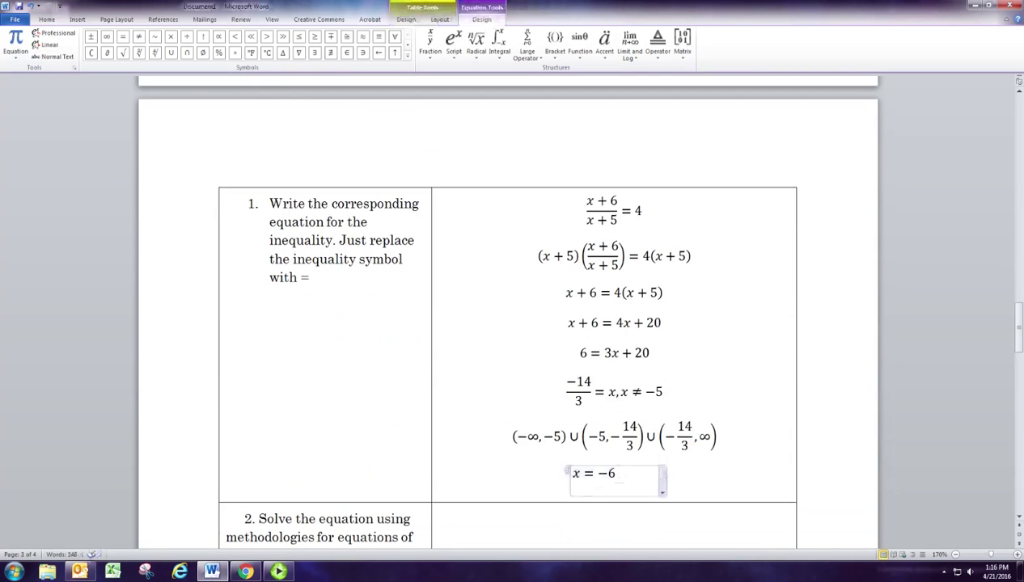
pyautogui.press('Return')
pyautogui.write('(x+6)/(x+5)≥4')
pyautogui.scroll(-4, 669, 474)
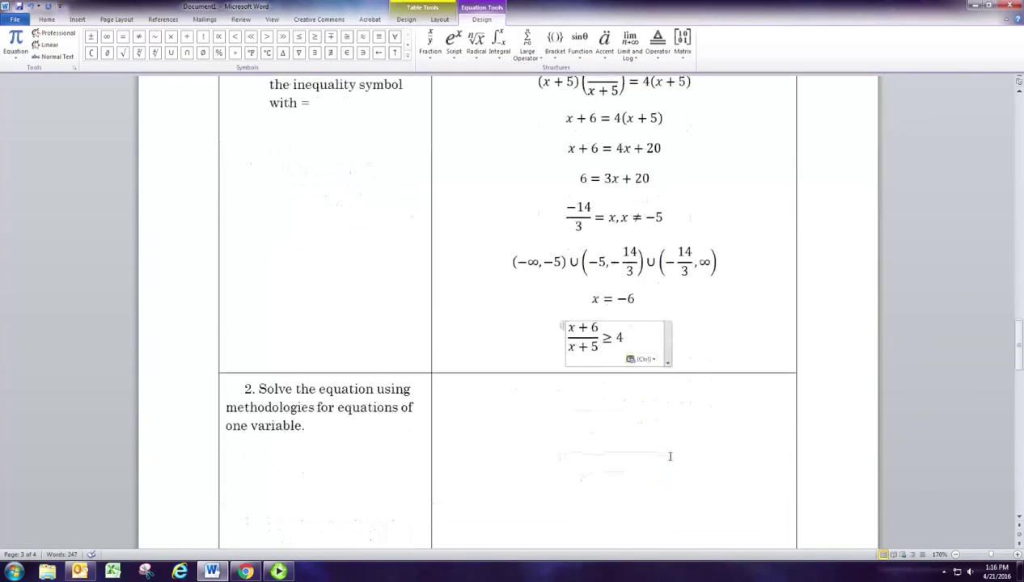
# Replace both x's in the pasted inequality with −6.
pyautogui.press('BackSpace')
pyautogui.write('-6')
pyautogui.press('BackSpace')
pyautogui.write('-6')
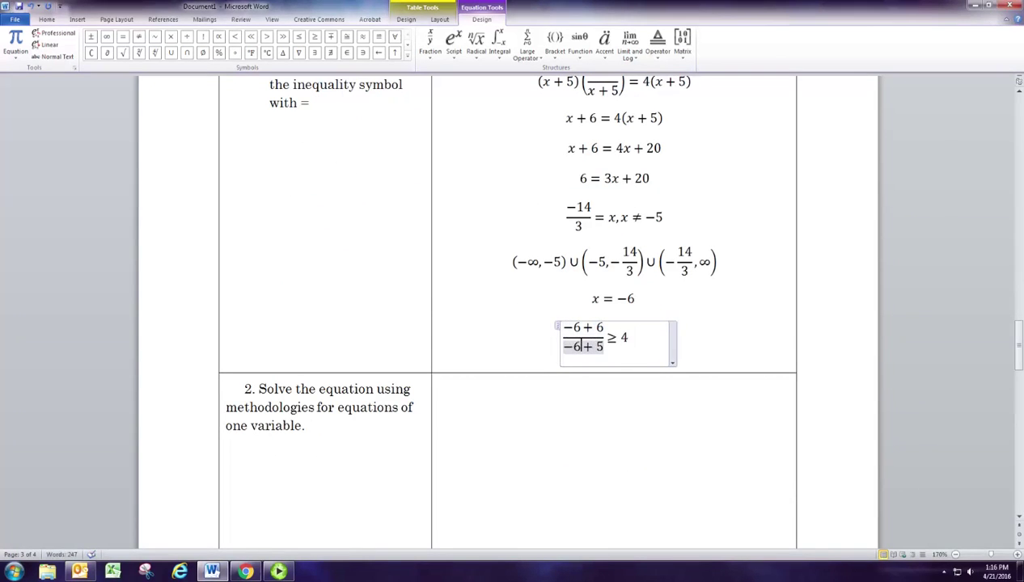
# Simplify the fraction to 0/−1 and then reduce the check to 0 ≥ 4.
pyautogui.press('Up')
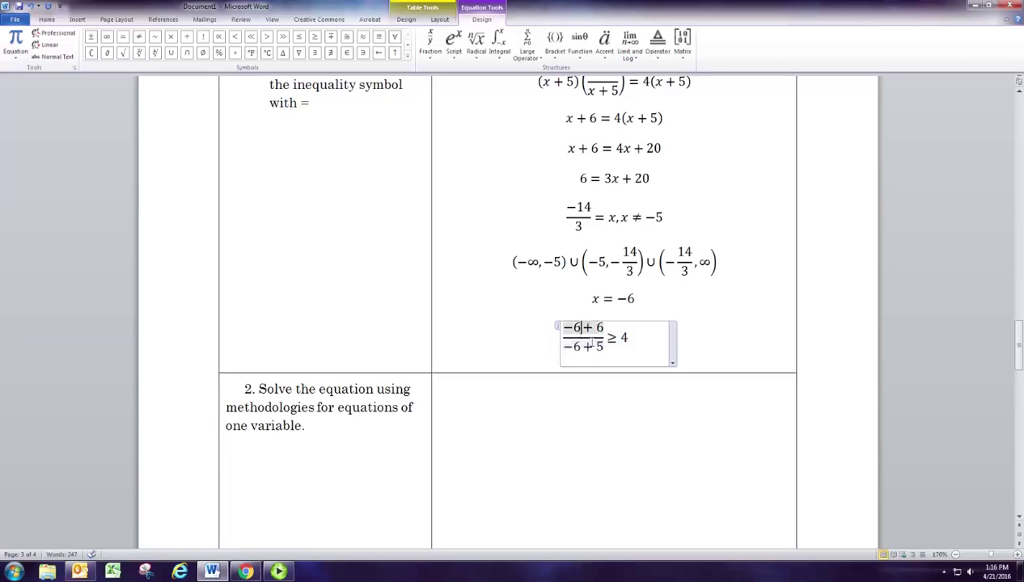
pyautogui.write('0')
pyautogui.press('Delete')
pyautogui.press('Delete')
pyautogui.press('Delete')
pyautogui.press('Delete')
pyautogui.press('Down')
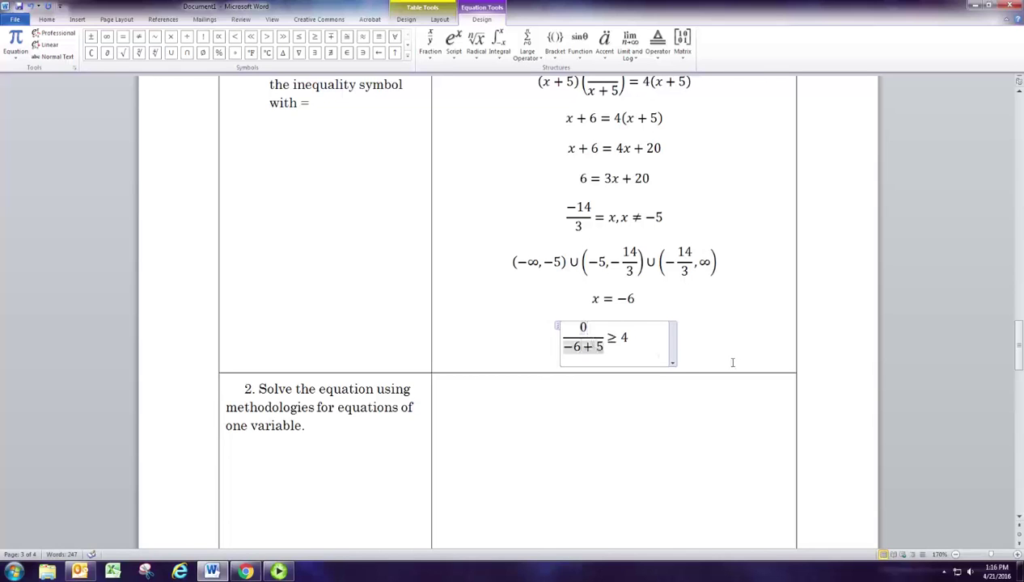
pyautogui.press('Delete')
pyautogui.press('Delete')
pyautogui.press('BackSpace')
pyautogui.write('1')
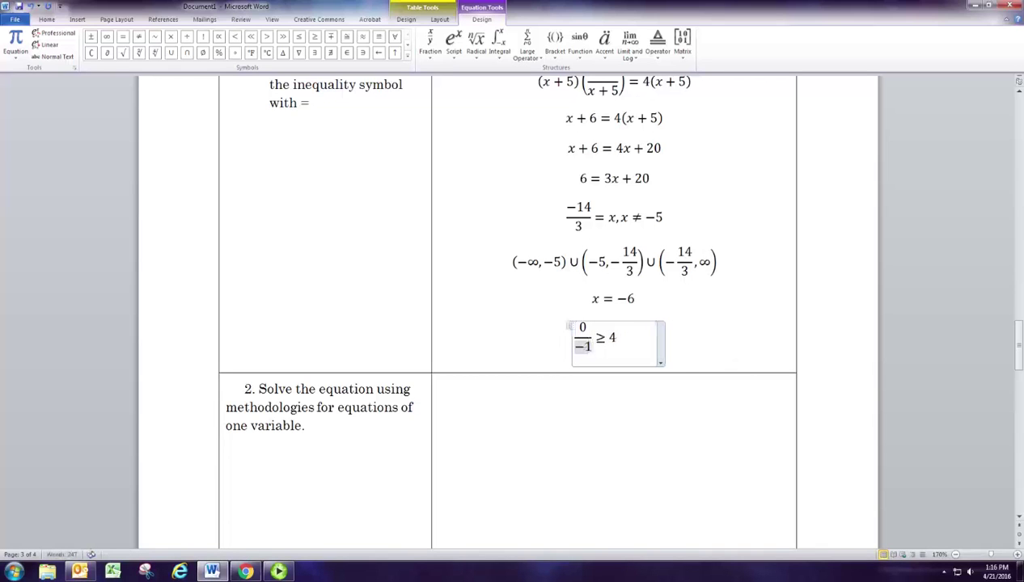
pyautogui.press('BackSpace')
pyautogui.press('BackSpace')
pyautogui.press('BackSpace')
pyautogui.press('BackSpace')
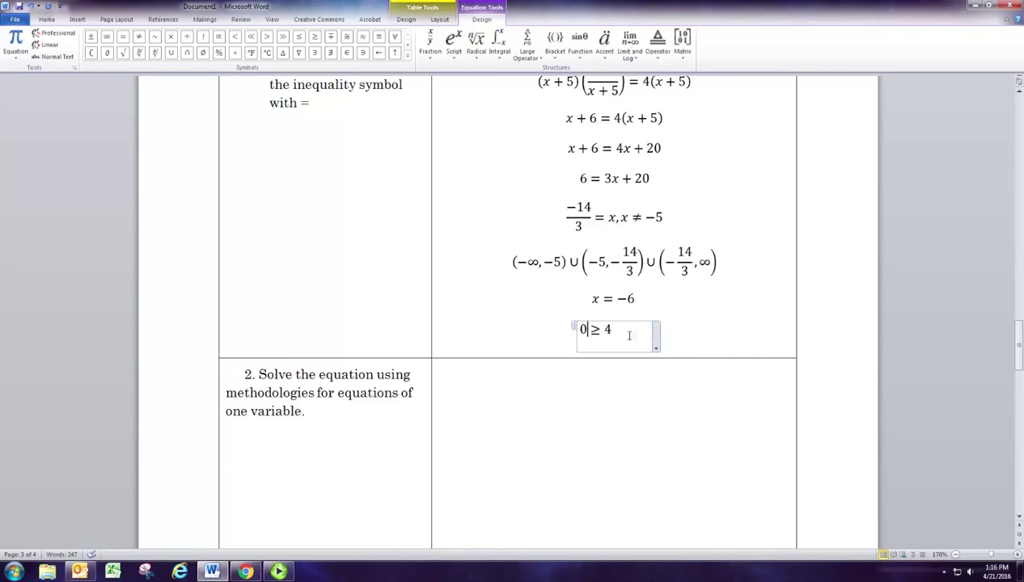
pyautogui.moveTo(518, 271); pyautogui.dragTo(554, 260)
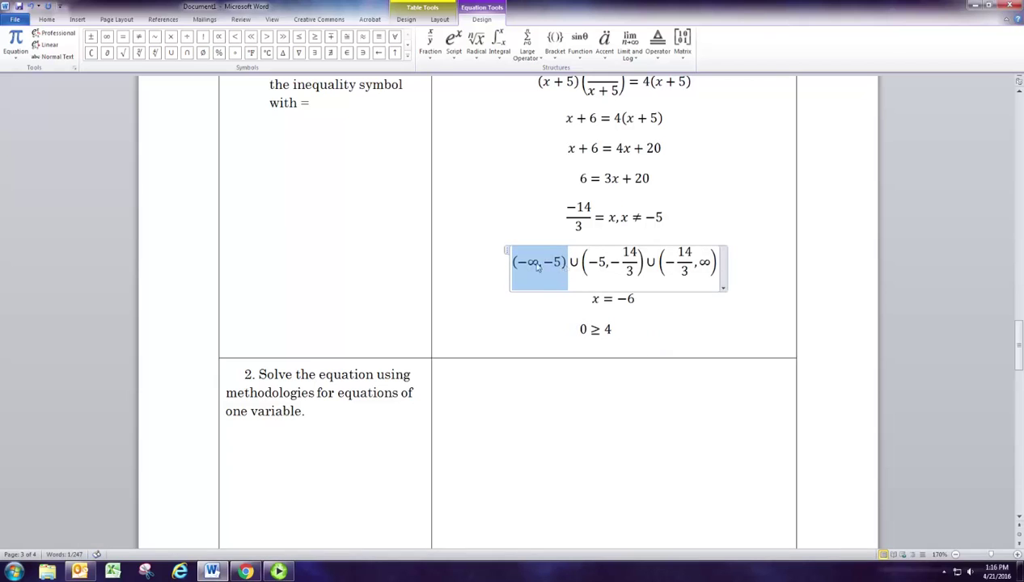